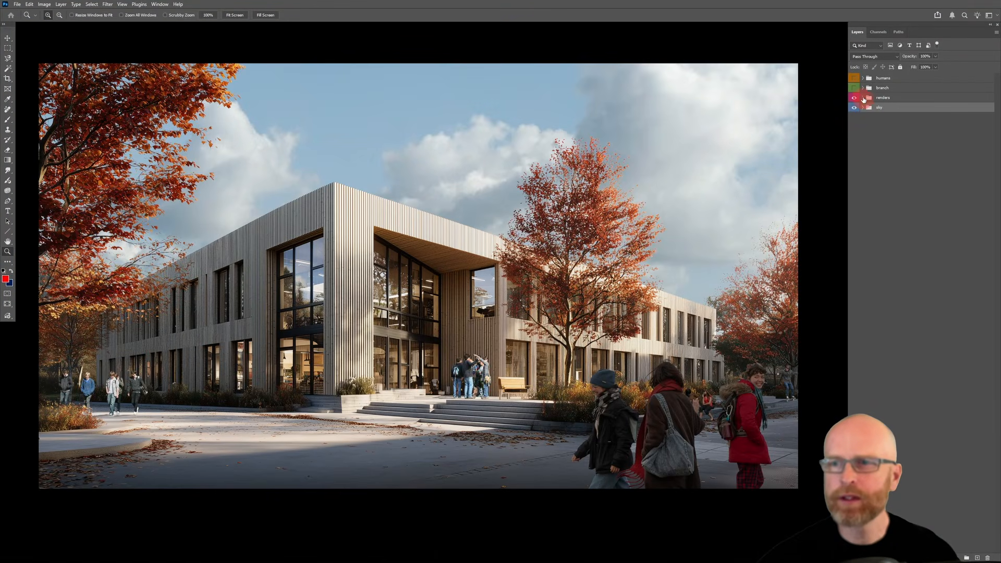
- Show the humans group, expand it and select the human layer
click(876, 81)
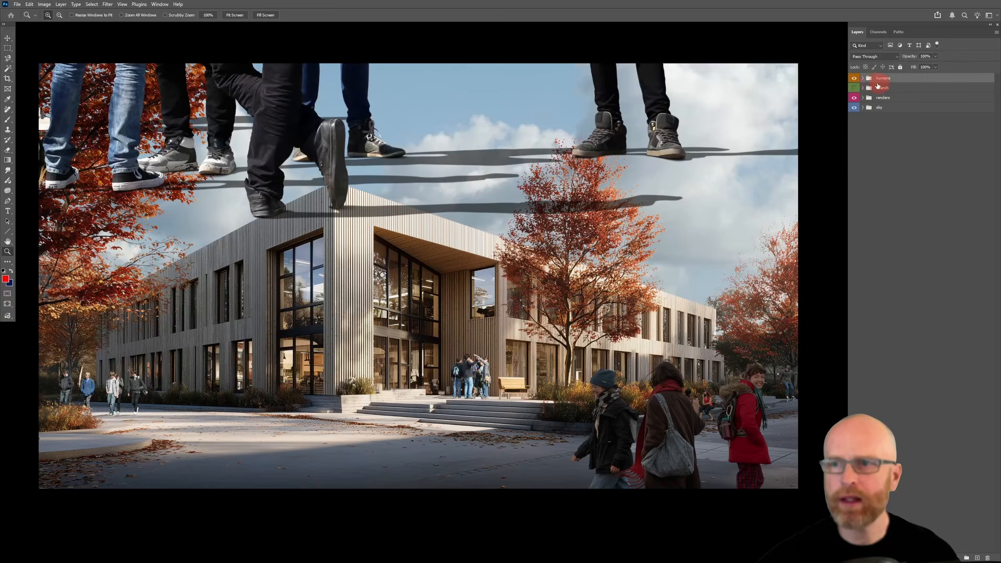
click(863, 78)
click(904, 91)
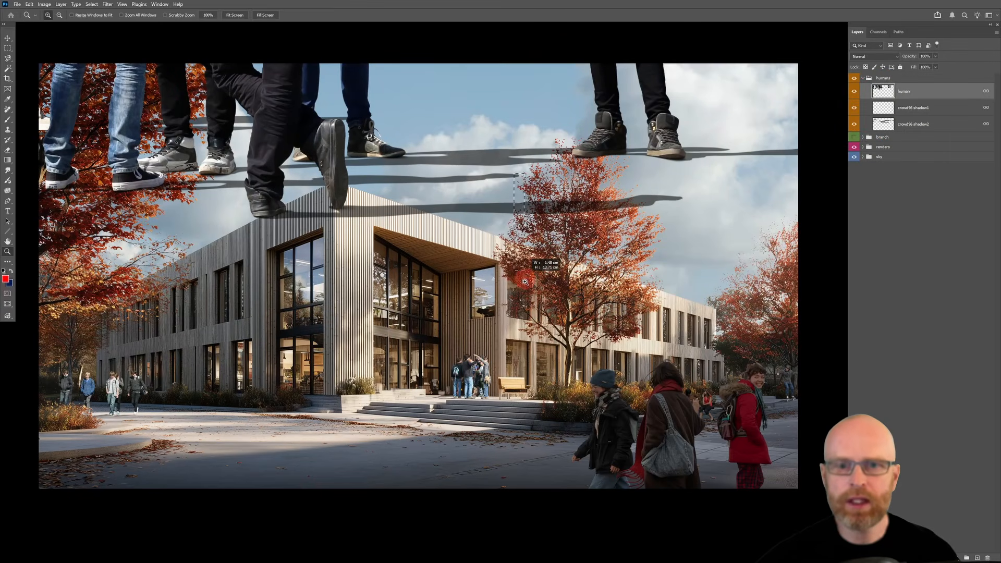
- Move the oversized crowd with its linked shadows and scale it down proportionally with Free Transform
click(525, 304)
scroll(525, 304, down, 8)
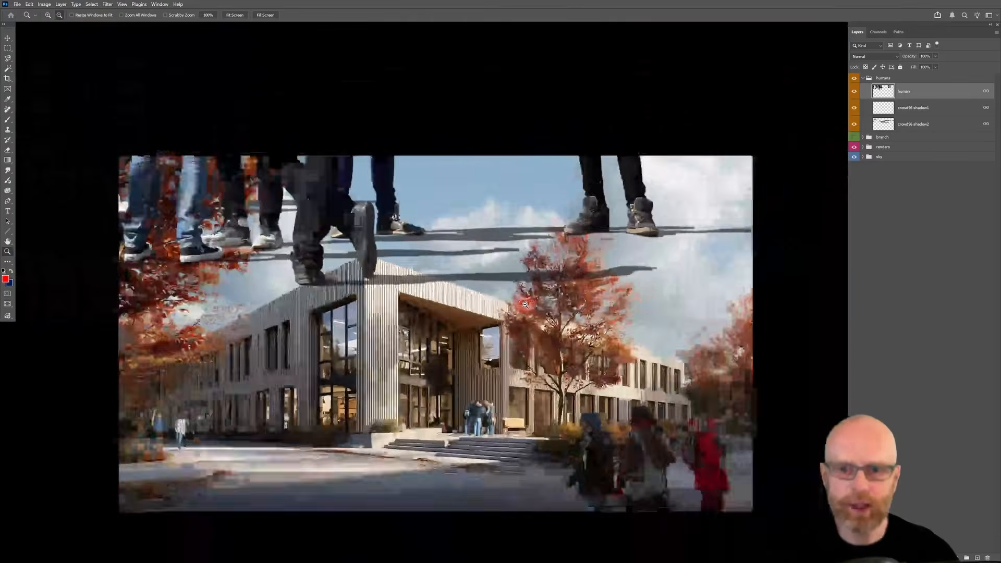
scroll(525, 302, up, 1)
drag(516, 272, 627, 235)
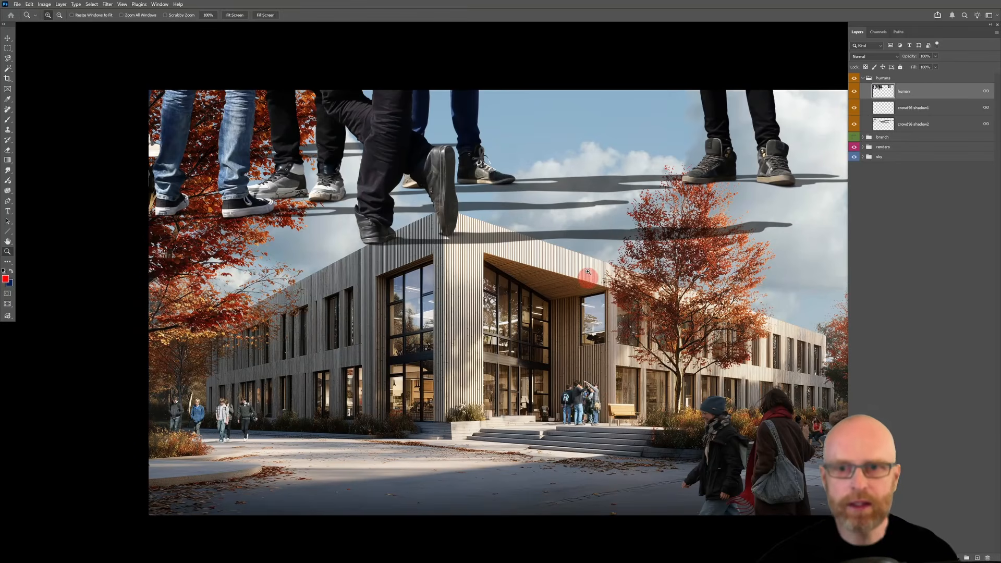
key(v)
drag(546, 127, 376, 352)
key(ctrl+t)
drag(43, 394, 41, 272)
drag(646, 272, 474, 179)
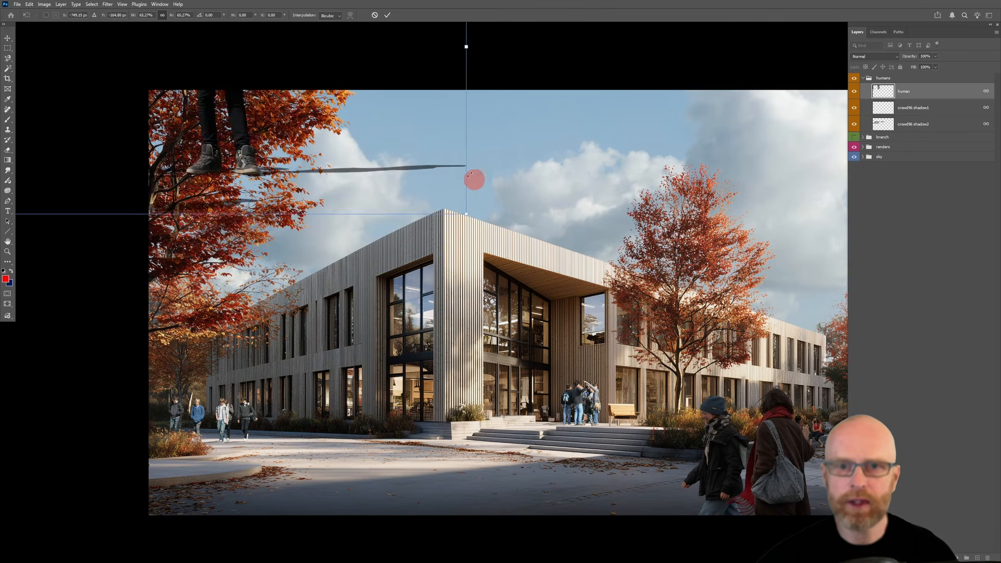
drag(365, 103, 777, 292)
drag(814, 383, 579, 261)
key(Return)
- Scale the crowd down further with Free Transform and place it in the sky just above the building's front corner
drag(479, 260, 563, 232)
key(ctrl+t)
drag(664, 151, 640, 179)
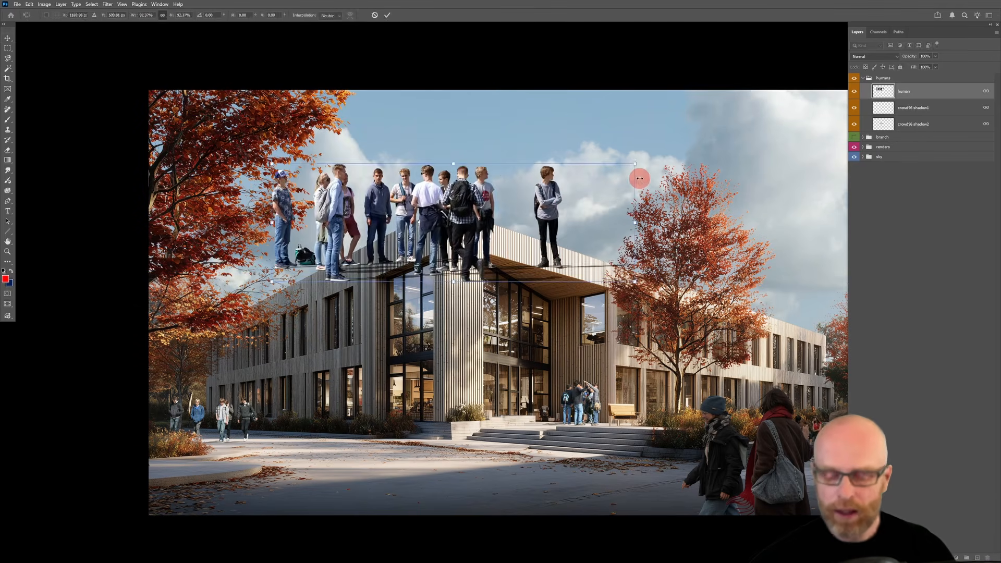
key(Return)
drag(571, 204, 618, 157)
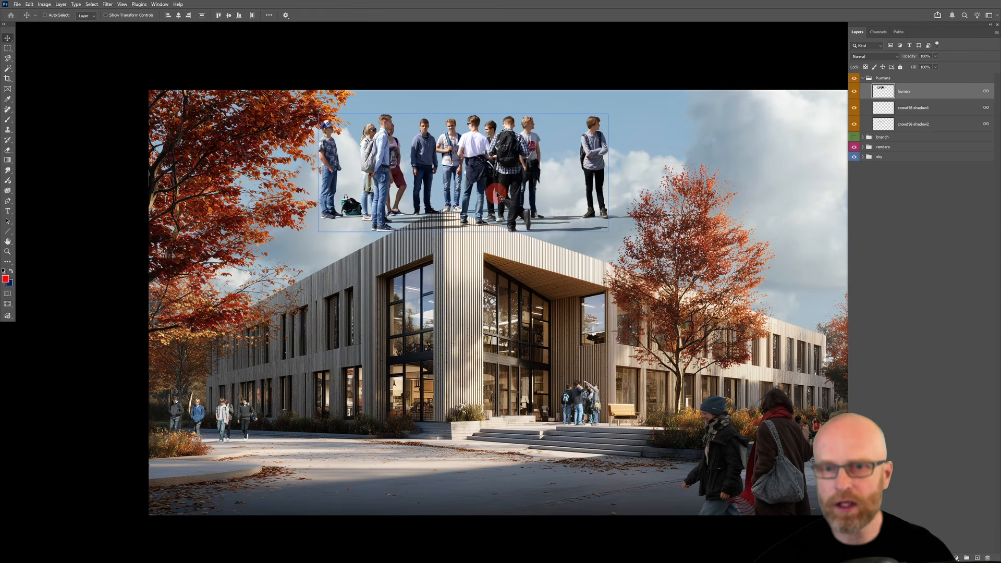
mouse_move(522, 158)
mouse_down()
mouse_move(566, 163)
mouse_move(532, 172)
mouse_up()
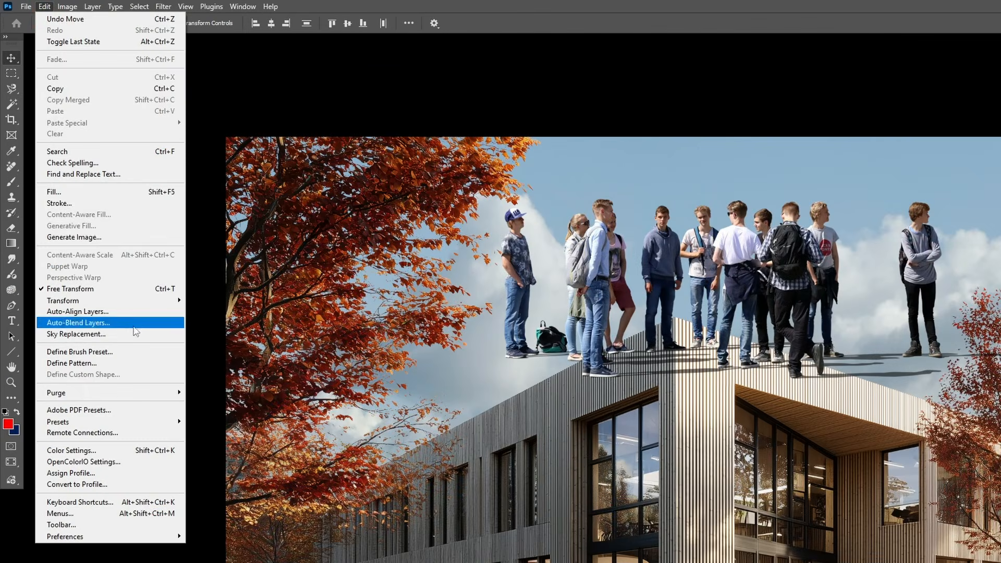
- Flip the crowd and its linked shadows horizontally
mouse_move(117, 301)
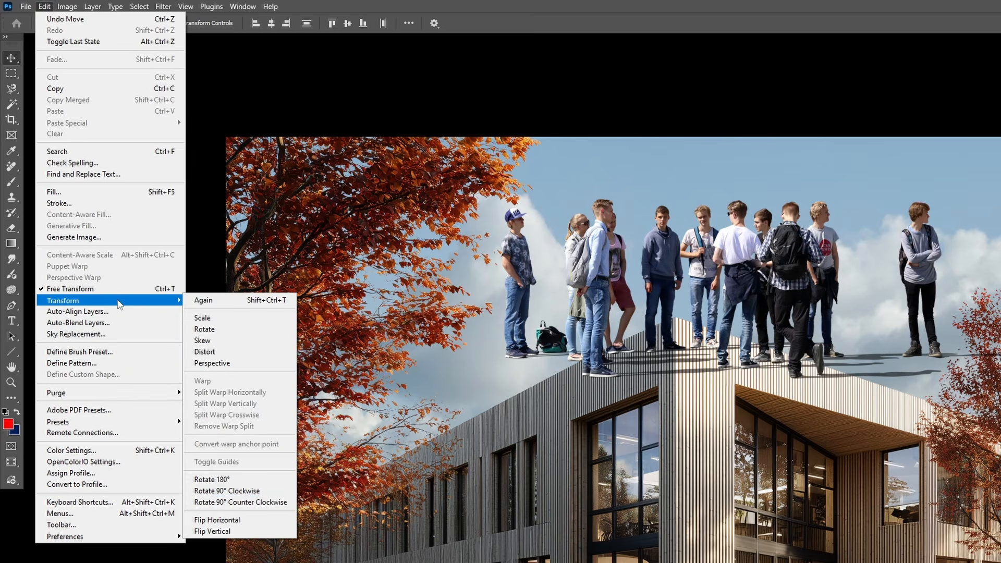
click(227, 523)
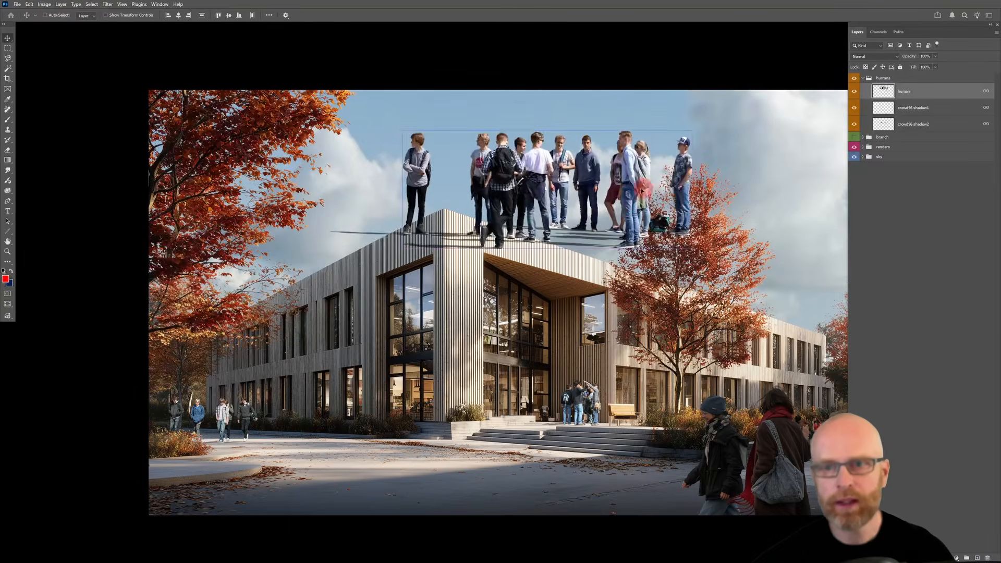
- Try moving the flipped crowd, stepping back and forward through its recent changes with undo and redo
drag(688, 193, 527, 417)
key(ctrl+z)
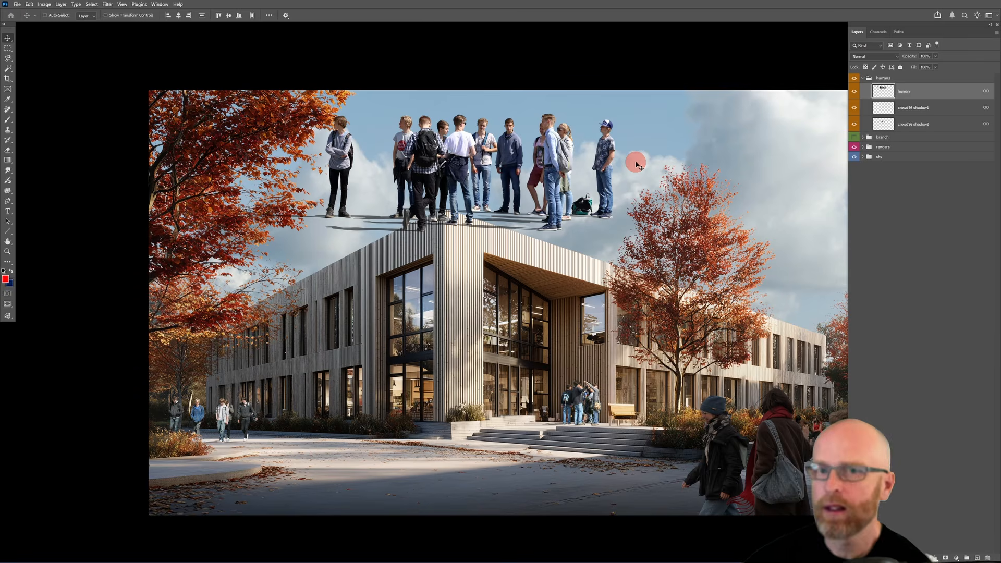
key(ctrl+z)
key(ctrl+z)
key(ctrl+z)
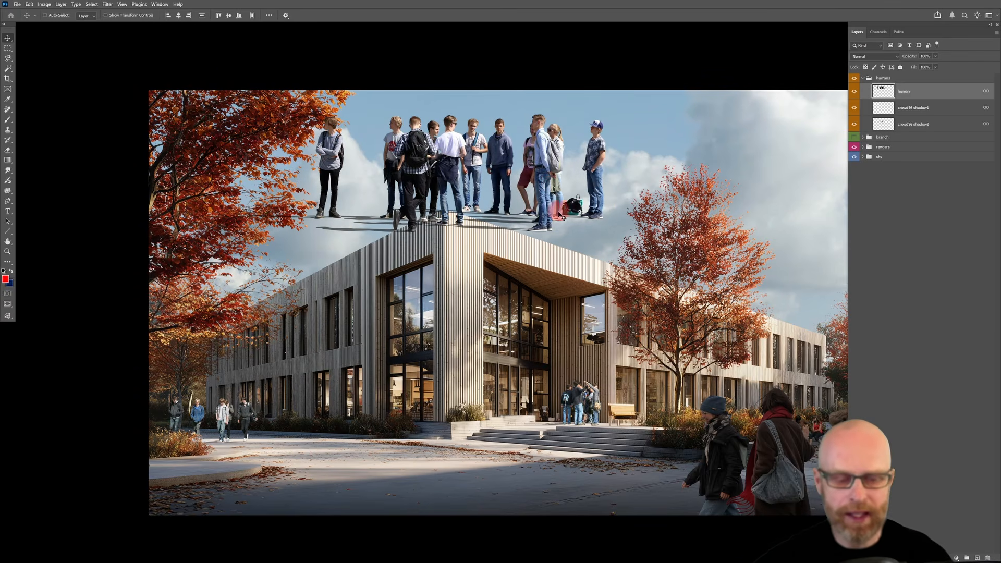
key(ctrl+z)
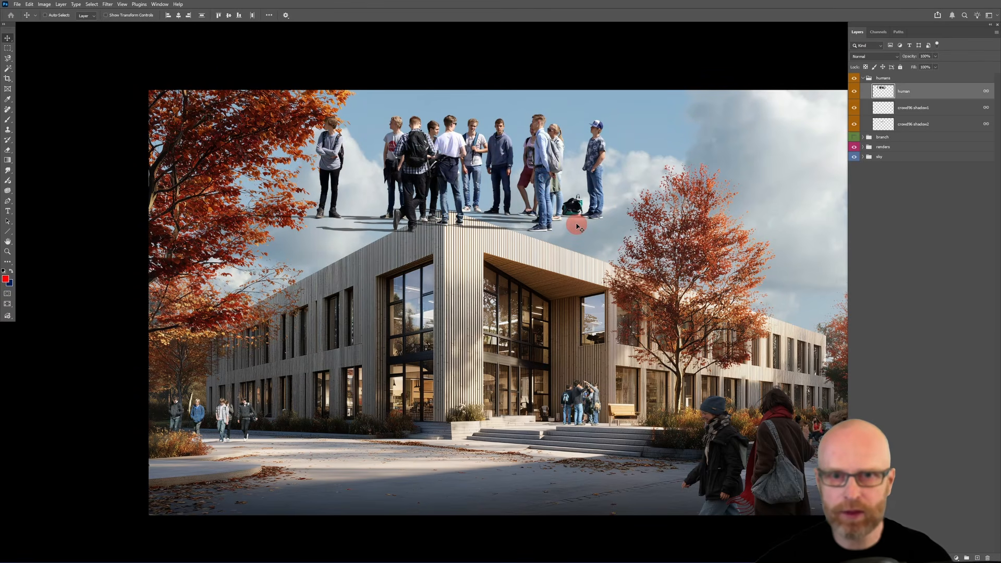
key(ctrl+shift+z)
key(ctrl+shift+z)
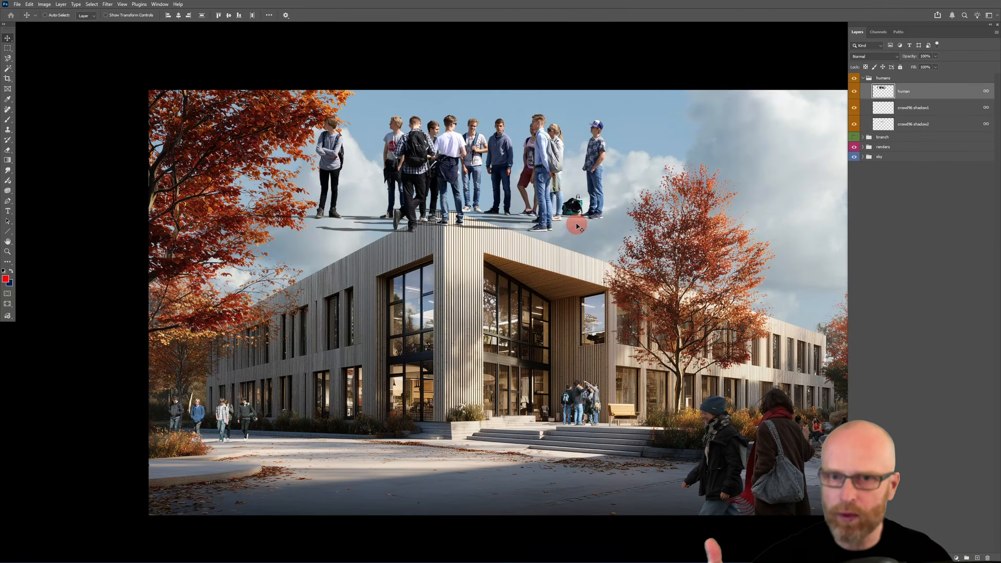
- Move the flipped crowd down onto the plaza in front of the building
drag(529, 175, 437, 421)
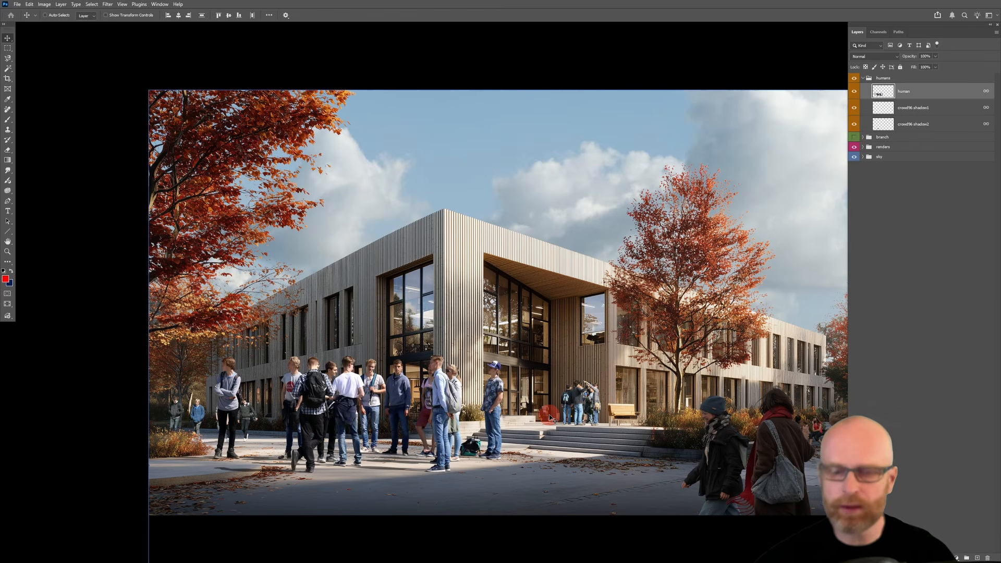
- Switch the picture to a windowed view and open heights.psd from the pics folder
key(f)
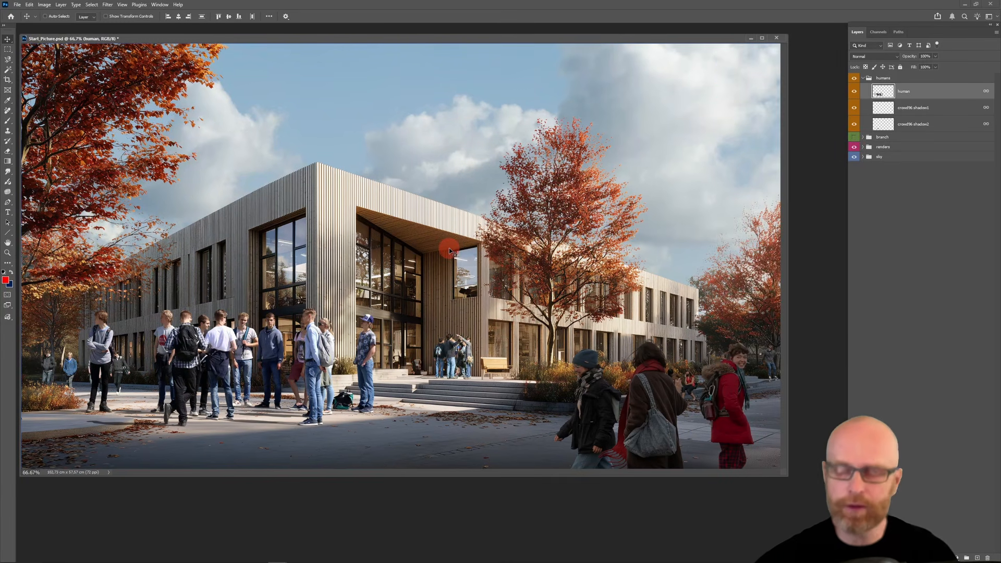
drag(543, 40, 546, 38)
key(ctrl+o)
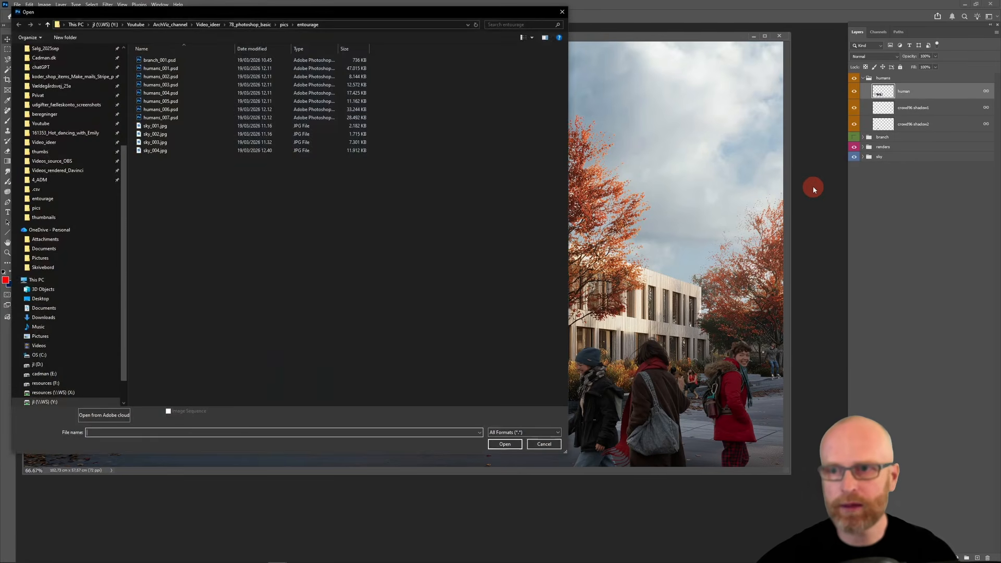
click(286, 25)
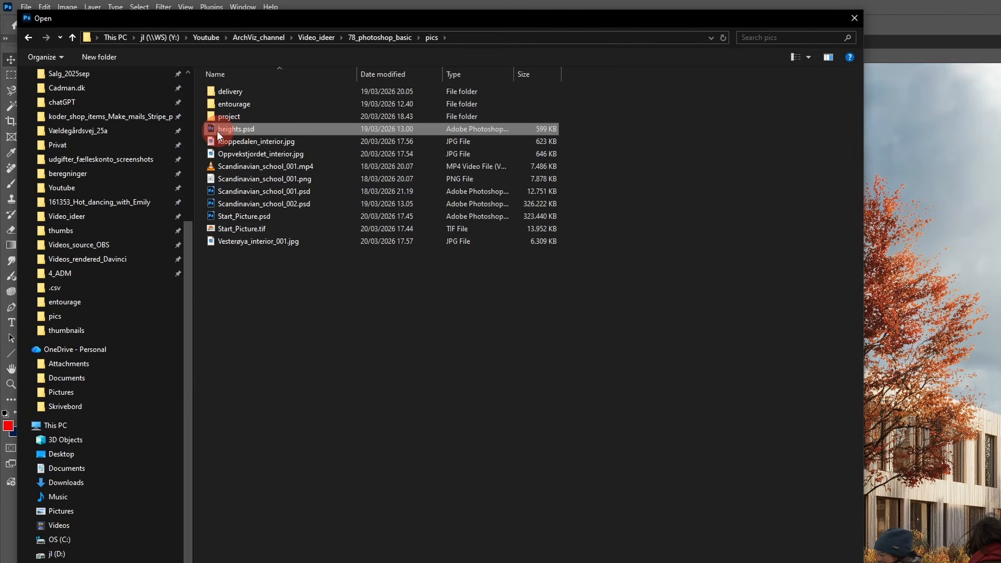
double_click(241, 130)
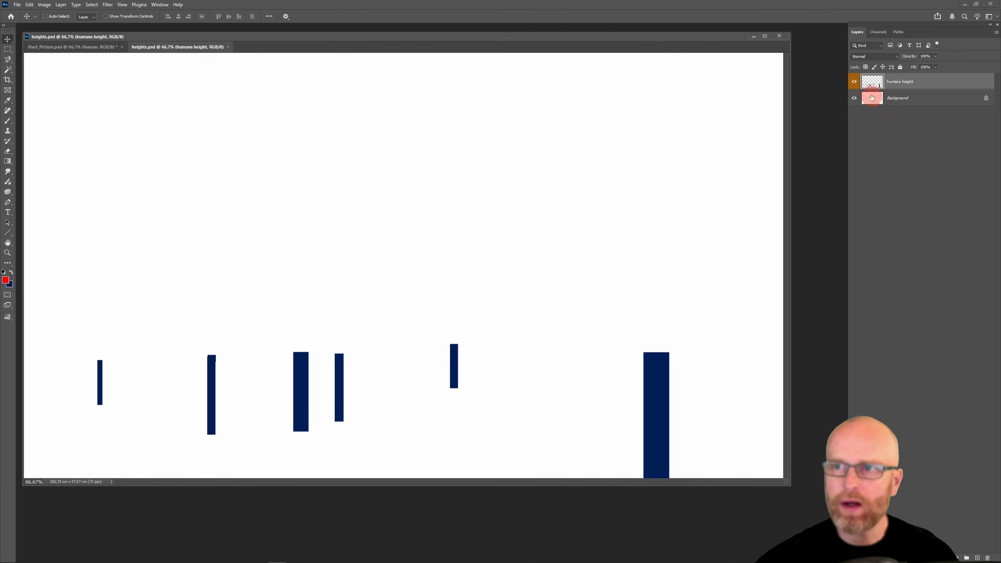
- Hide the Background layer in heights.psd and check the humans height layer by toggling its visibility
click(857, 101)
click(892, 87)
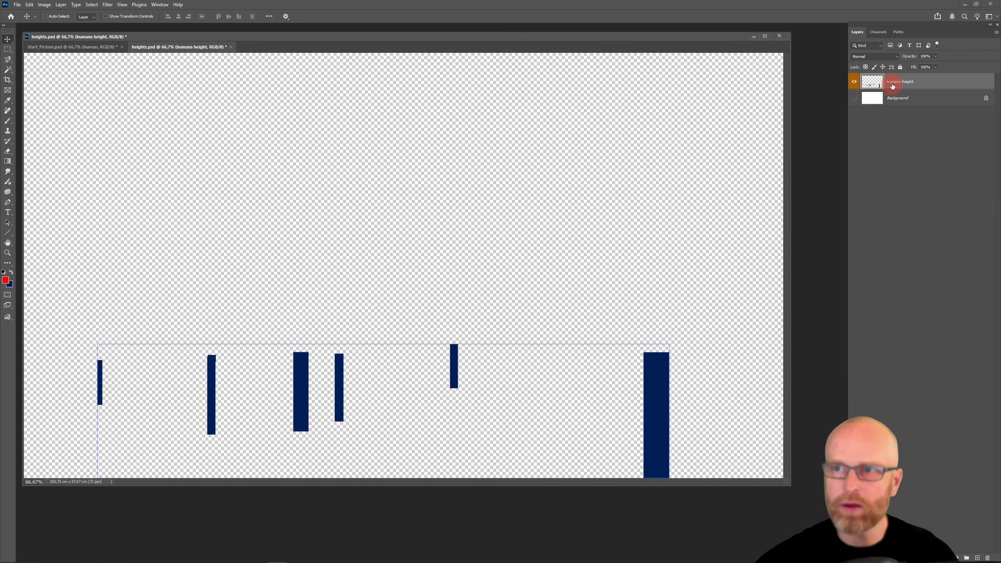
click(851, 83)
click(852, 82)
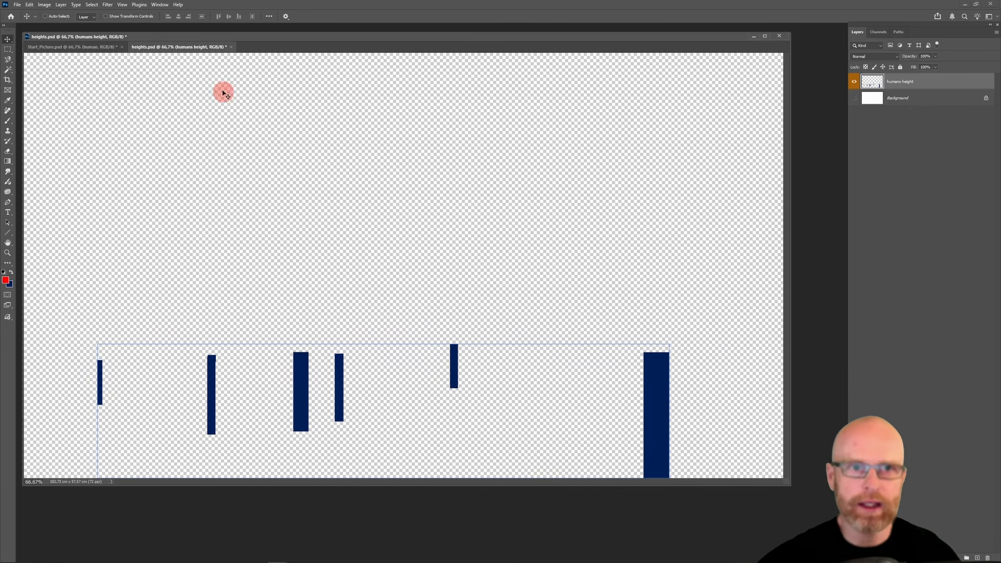
- Float heights.psd in its own window and copy its humans height layer into Start_Picture.psd
drag(197, 46, 161, 119)
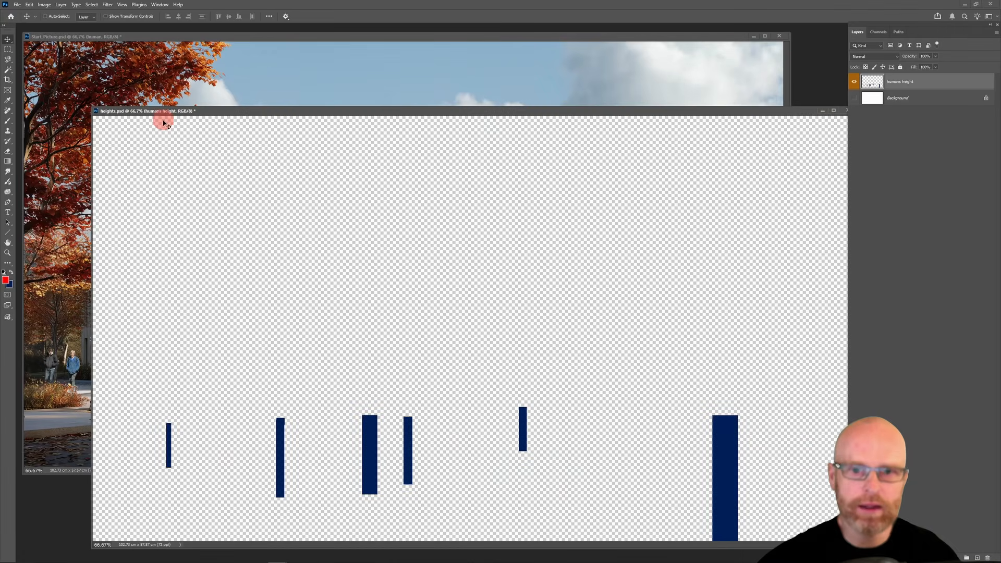
click(905, 83)
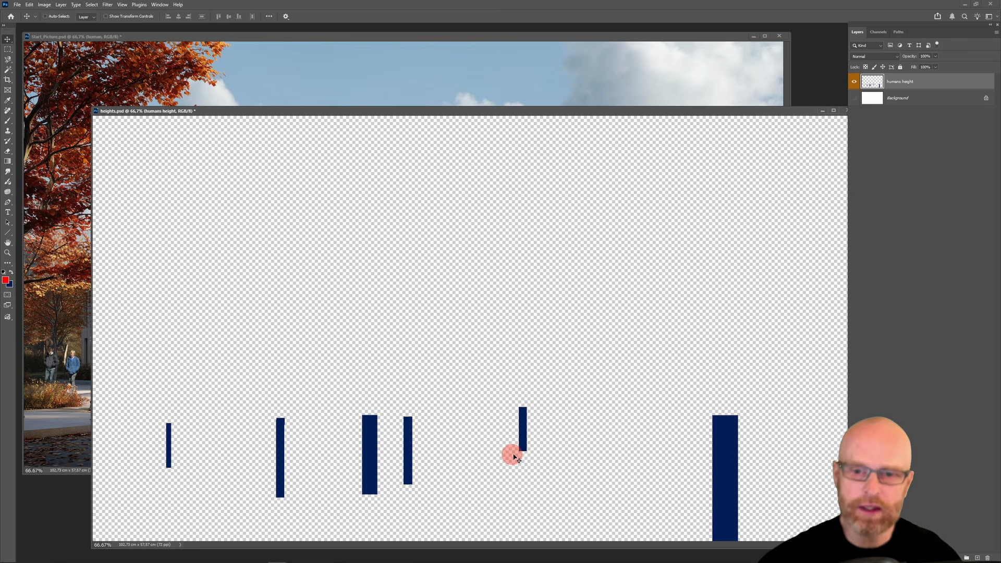
drag(515, 457, 438, 376)
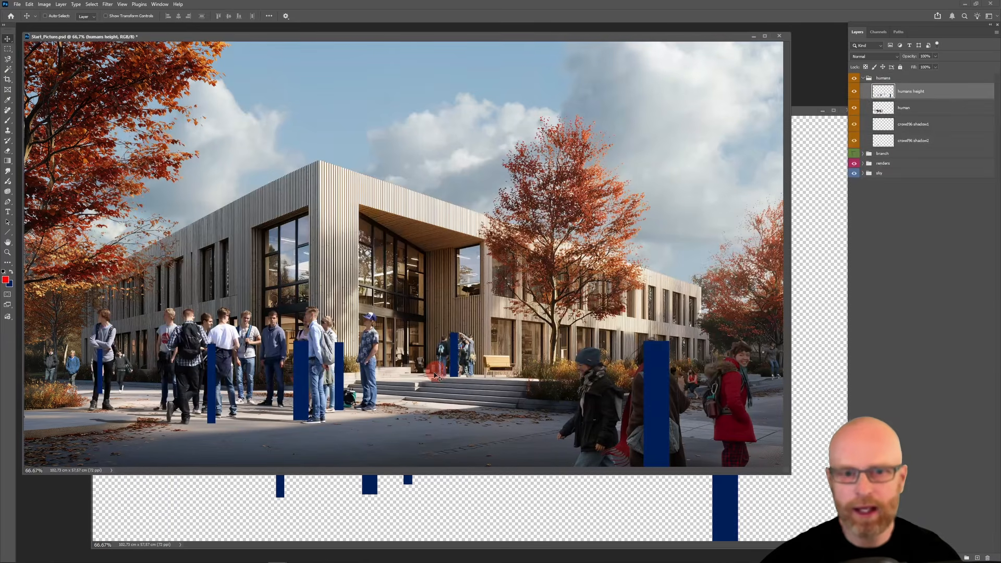
- Hide the human layer and both crowd shadow layers, and select the humans height layer, leaving it shown
click(869, 110)
click(886, 112)
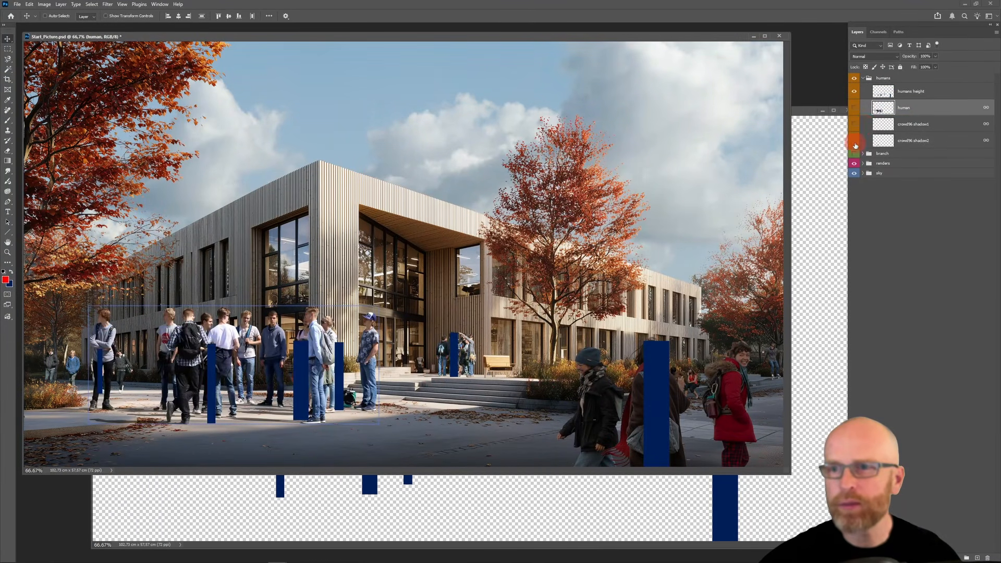
drag(855, 141, 854, 108)
click(873, 95)
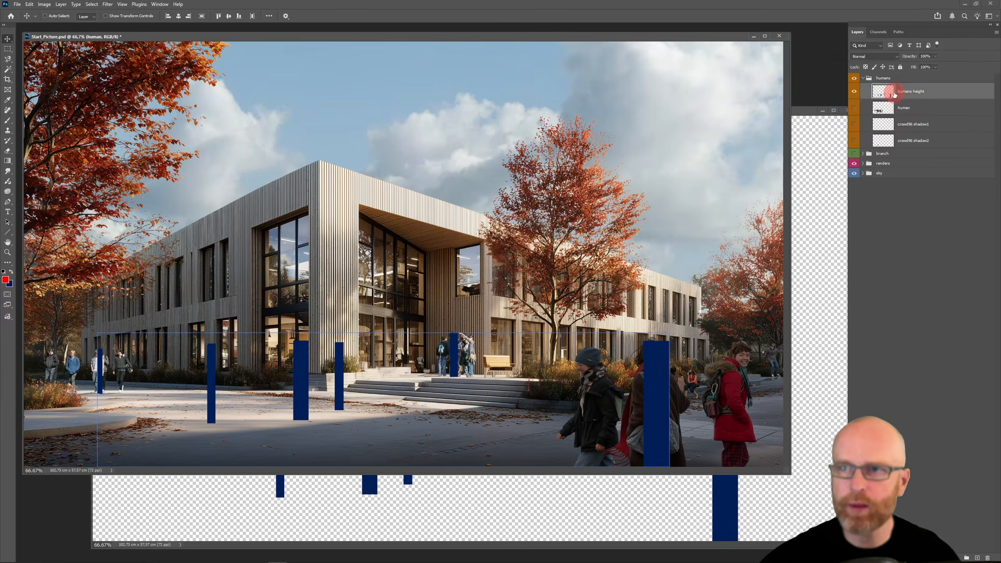
click(855, 92)
click(855, 93)
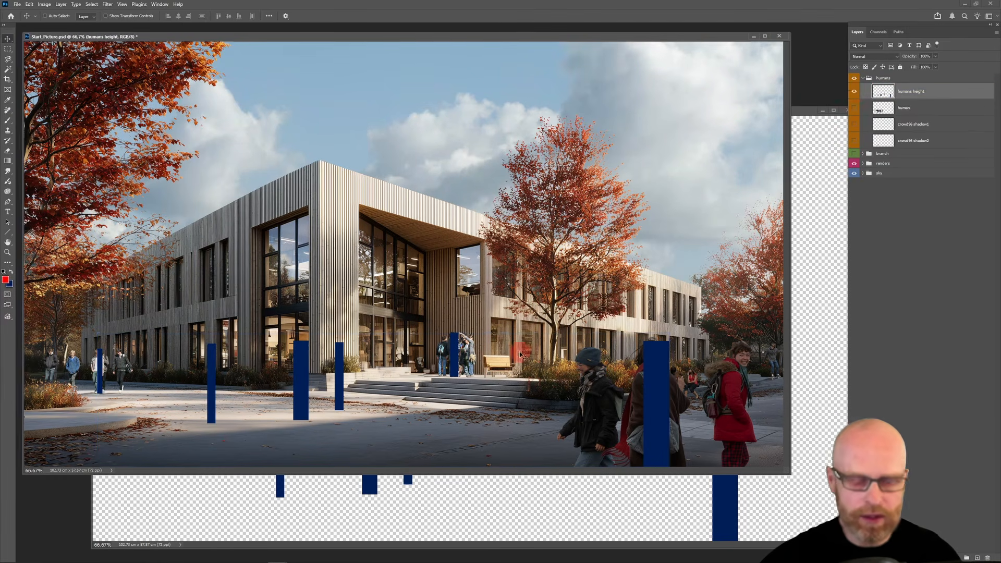
- Compare the people by the entrance with the blue height bar up close, toggling the humans height layer in full-screen view
key(f)
key(f)
key(z)
click(574, 383)
key(f)
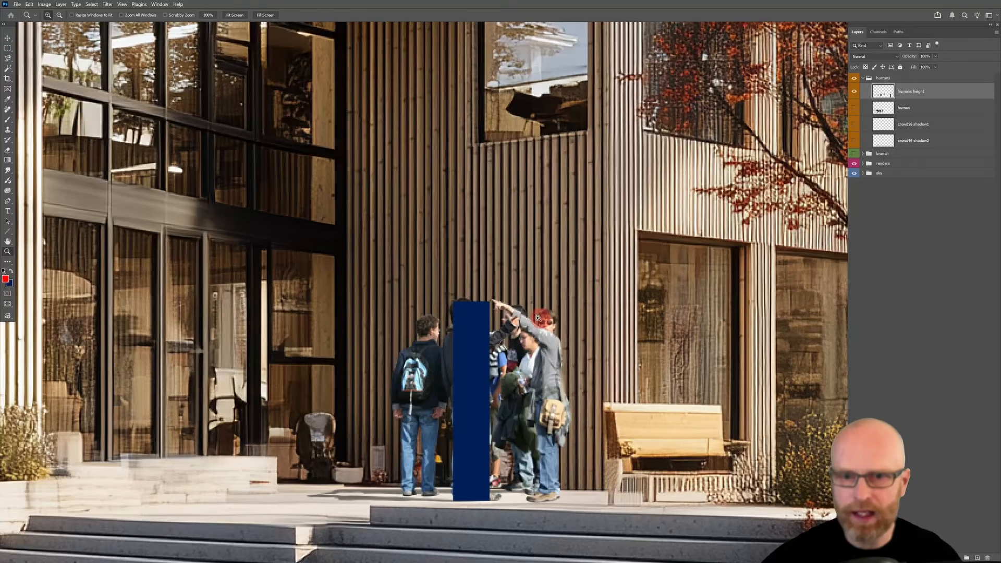
click(856, 94)
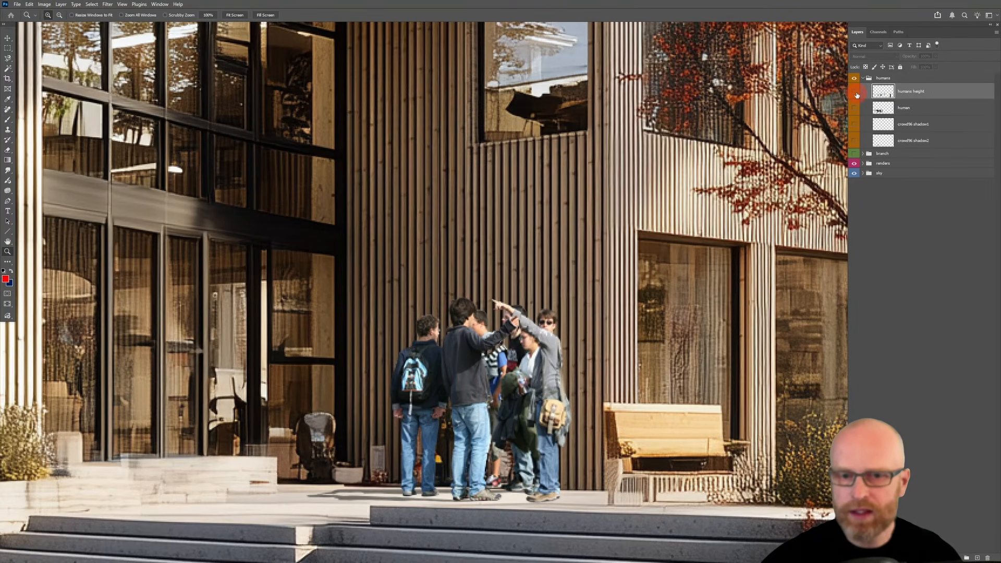
click(857, 96)
click(857, 96)
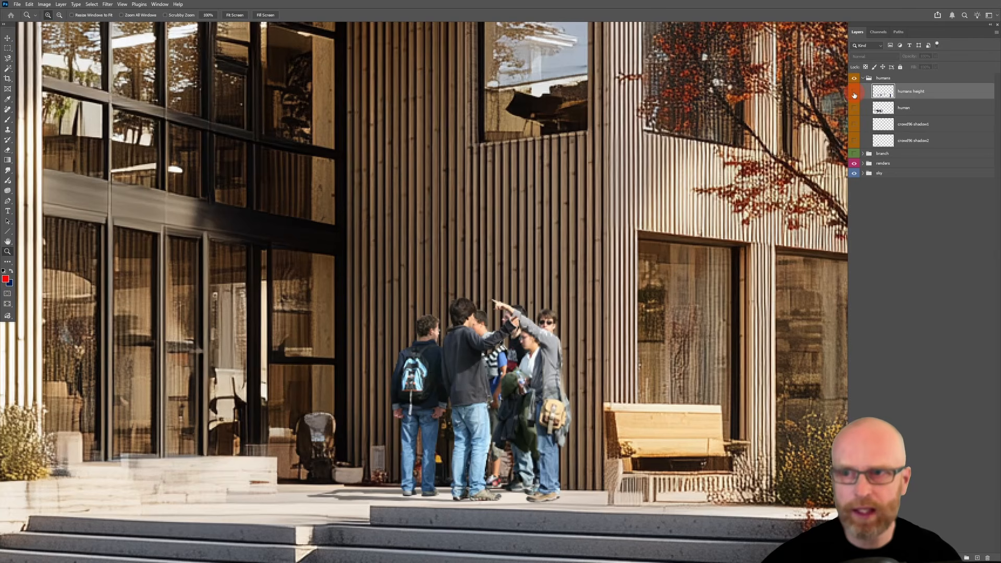
click(855, 95)
click(854, 95)
click(854, 95)
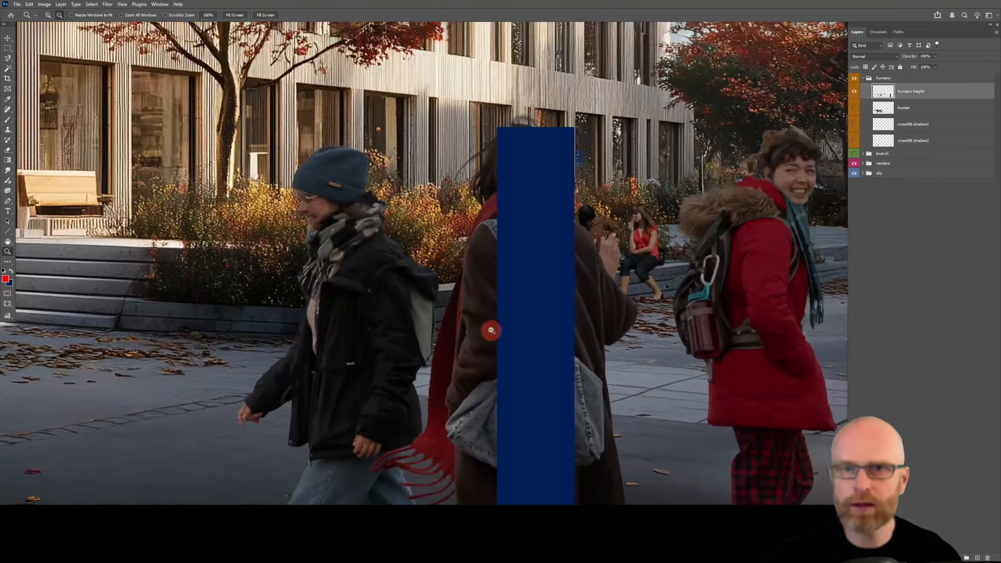
- Compare the foreground pedestrians with their height bar, and examine the bars on the plaza and beside the walking students
click(856, 95)
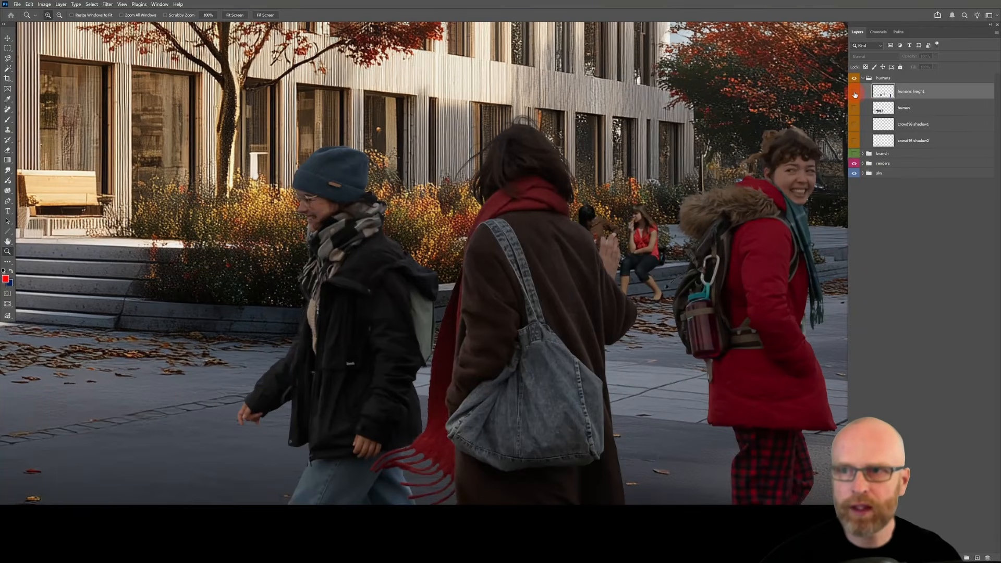
click(856, 95)
click(856, 95)
click(855, 95)
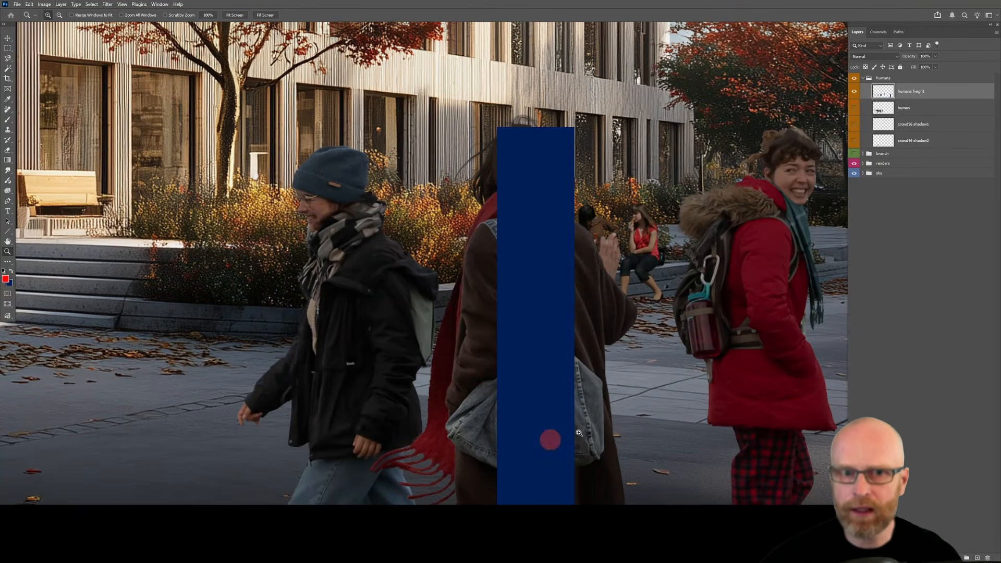
drag(204, 285, 722, 346)
drag(219, 332, 809, 368)
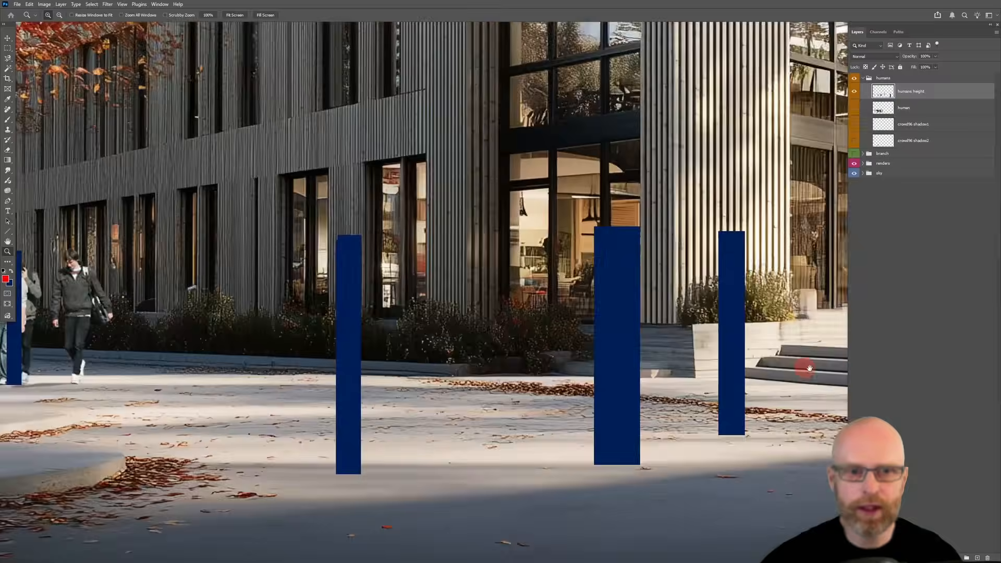
click(360, 301)
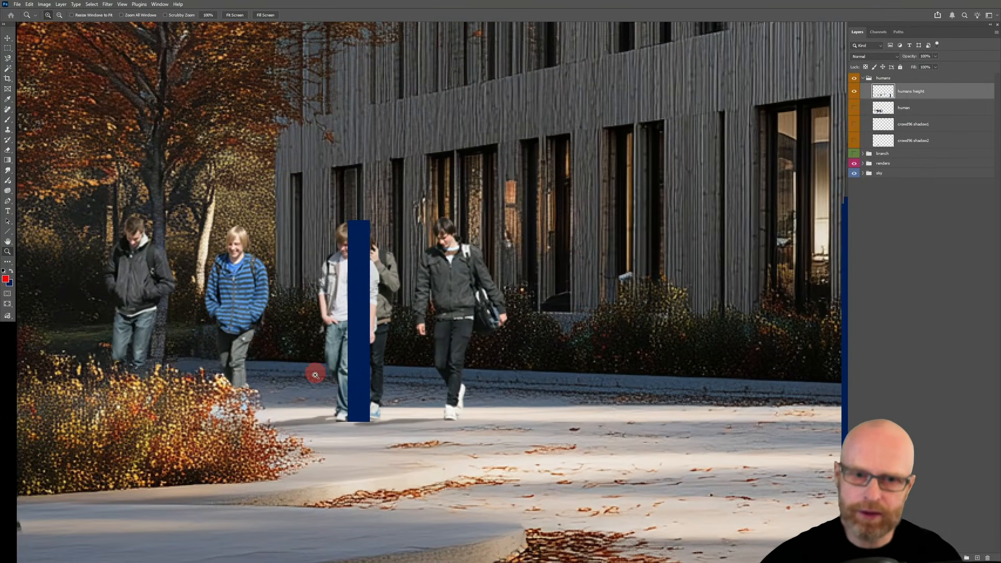
- Reduce the humans height layer's opacity to about 50% so the blue height bars become semi-transparent
alt+click(341, 211)
alt+click(340, 211)
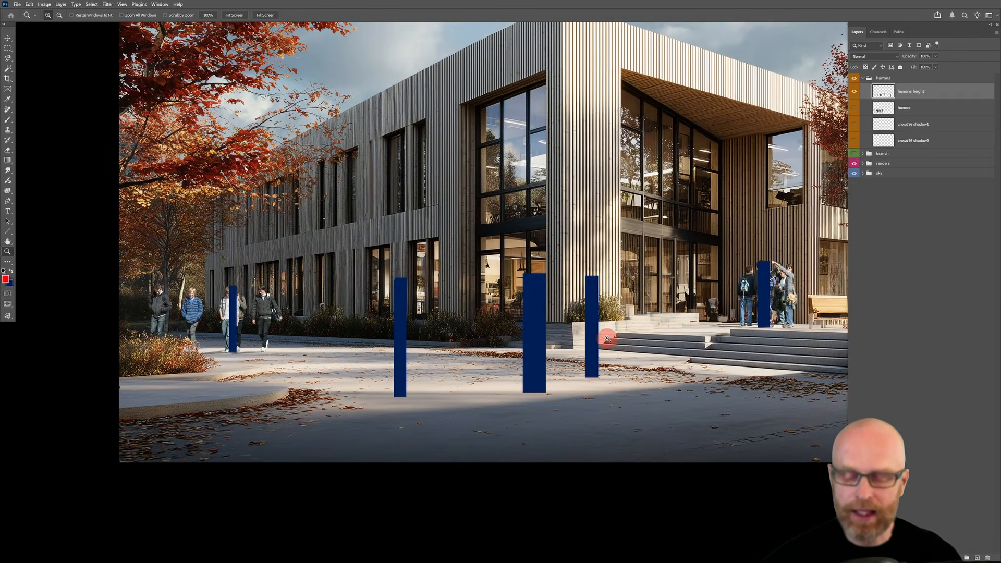
alt+click(624, 343)
drag(596, 342, 448, 345)
drag(899, 93, 879, 97)
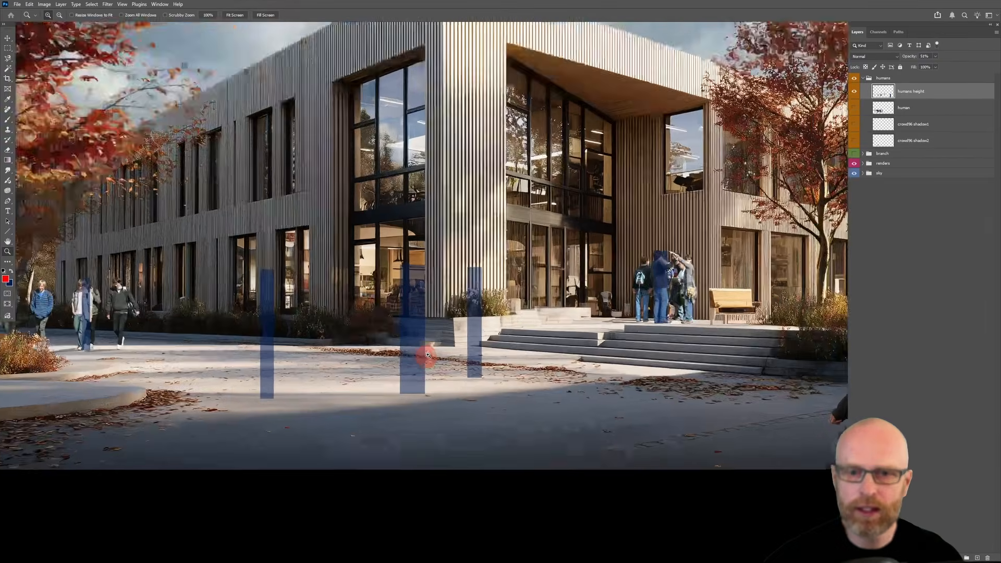
- Select the human layer and show it together with both crowd shadow layers beneath it
drag(418, 351, 557, 311)
click(905, 111)
drag(855, 110, 854, 141)
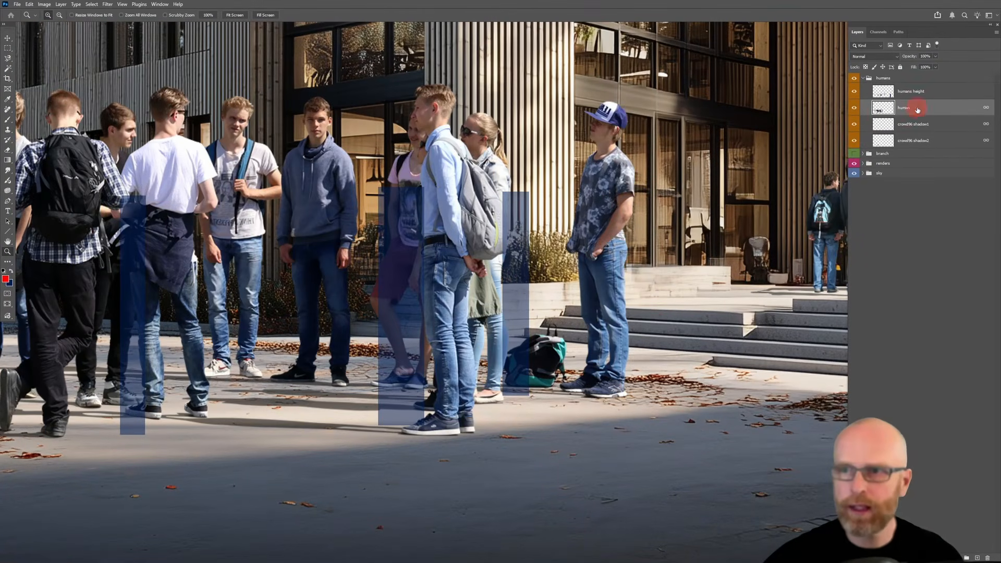
- Scale the crowd with its linked shadows to about 70% and position it so the figures match the plaza's blue height bars
key(v)
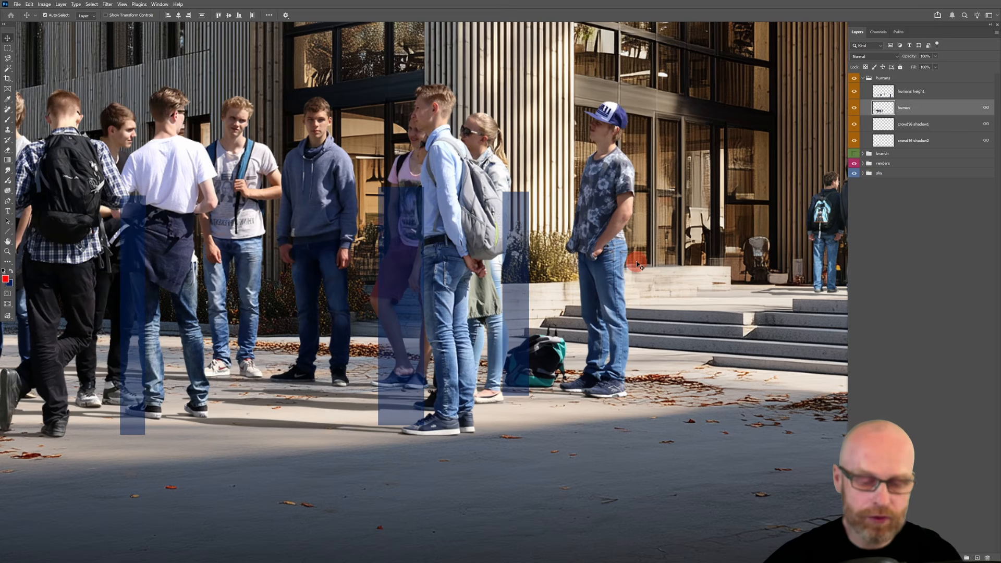
key(ctrl+t)
drag(636, 82, 389, 233)
drag(281, 290, 314, 256)
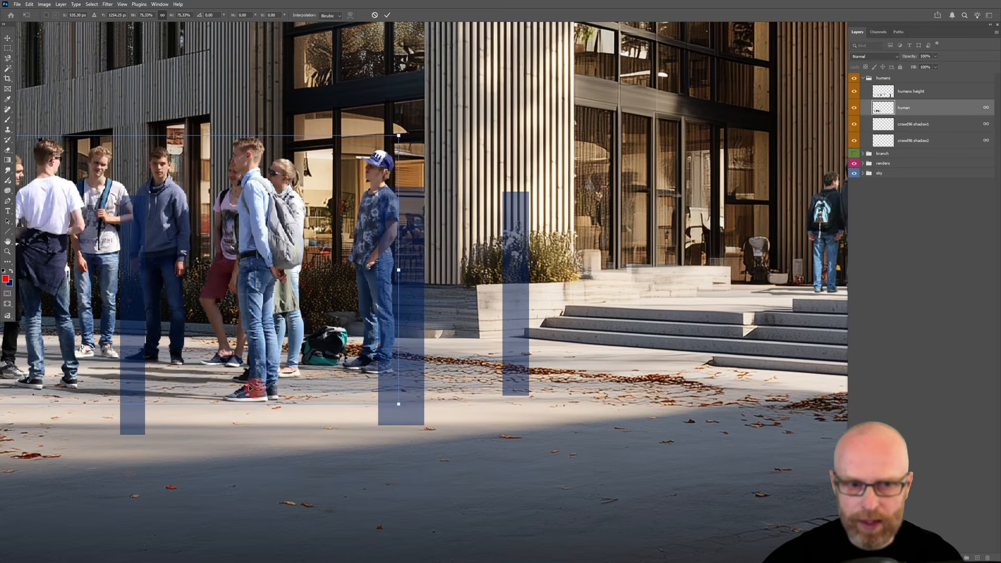
drag(257, 372, 415, 396)
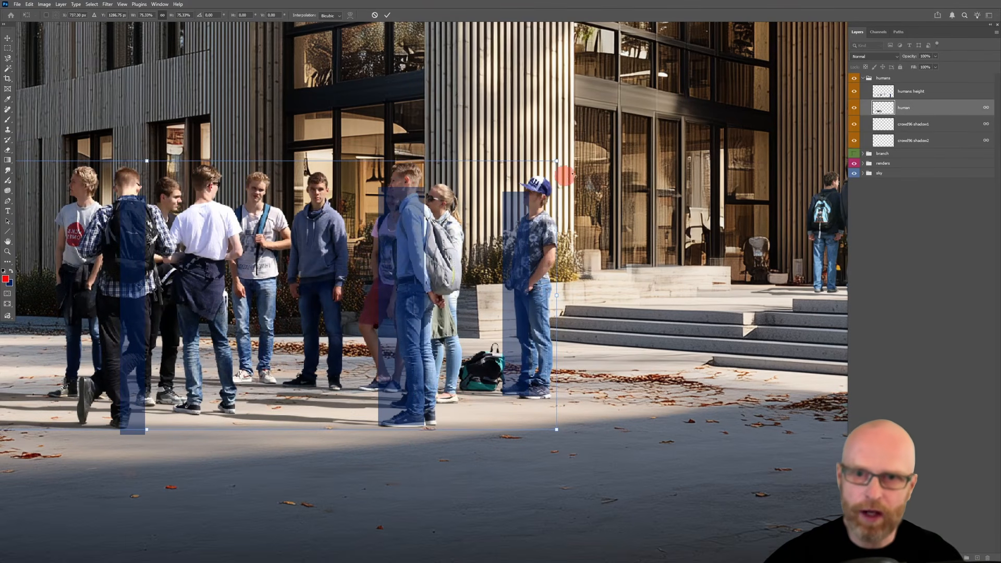
drag(561, 161, 512, 179)
drag(461, 248, 493, 250)
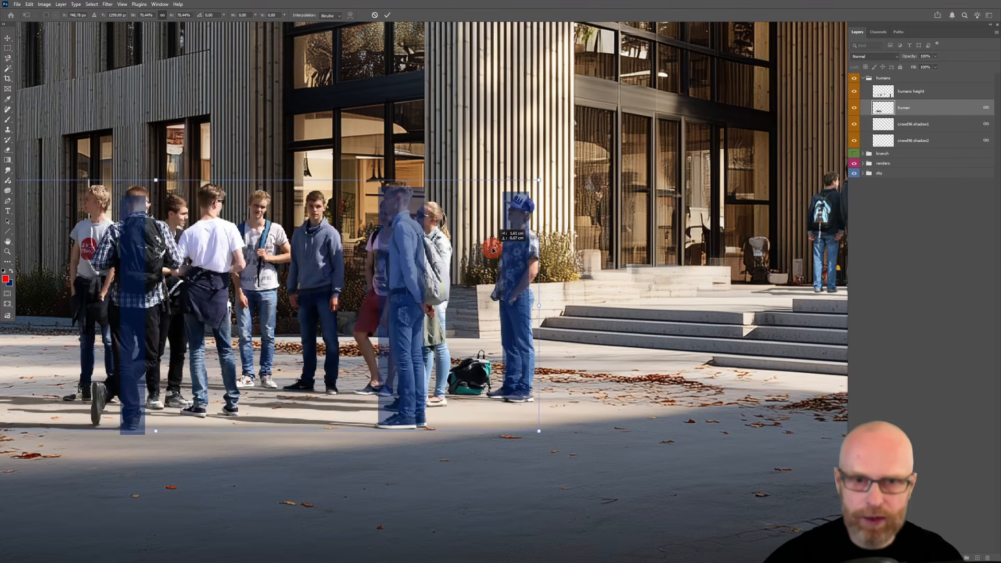
key(Return)
- Hide the humans height layer and check the resized crowd against the whole scene
click(854, 92)
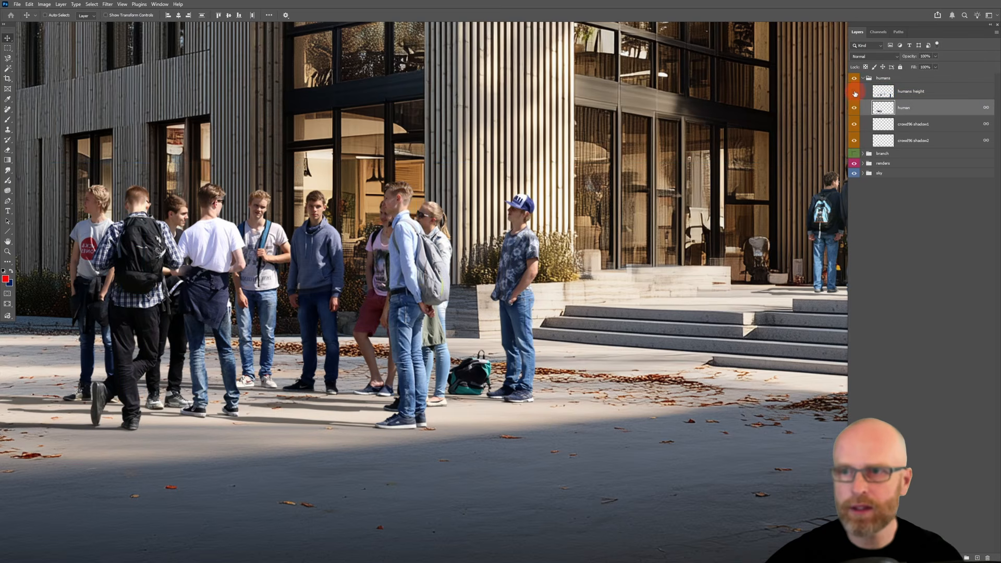
alt+click(452, 351)
drag(518, 382, 460, 387)
click(324, 359)
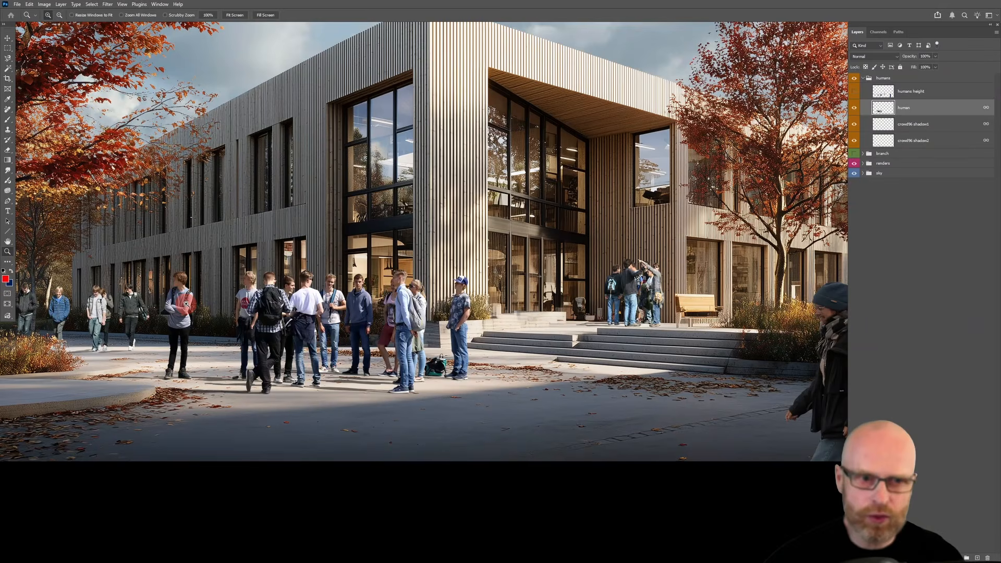
click(855, 93)
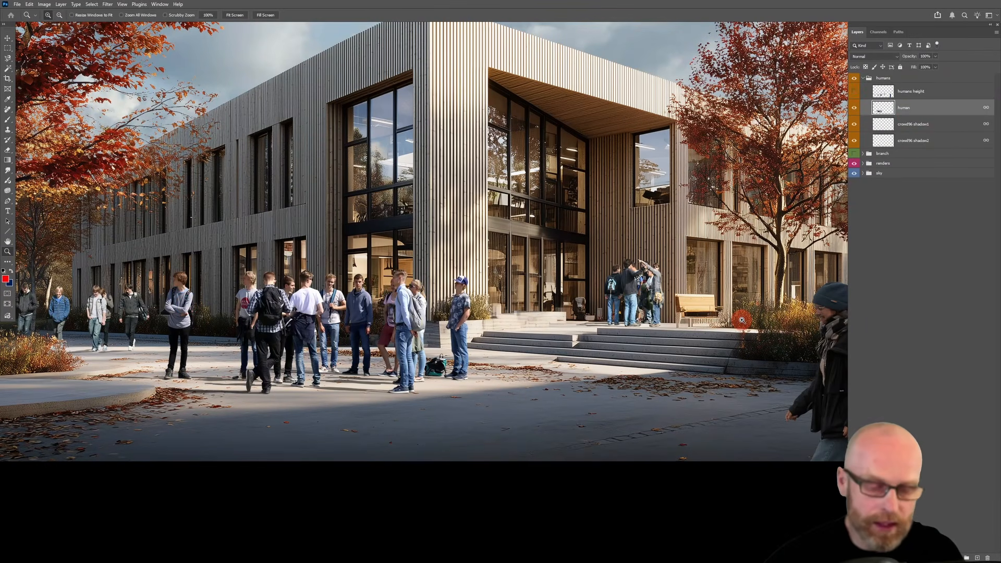
- Try distorting the crowd by pulling its upper-left corner far down and its left edge inward, and undo both changes
key(ctrl+t)
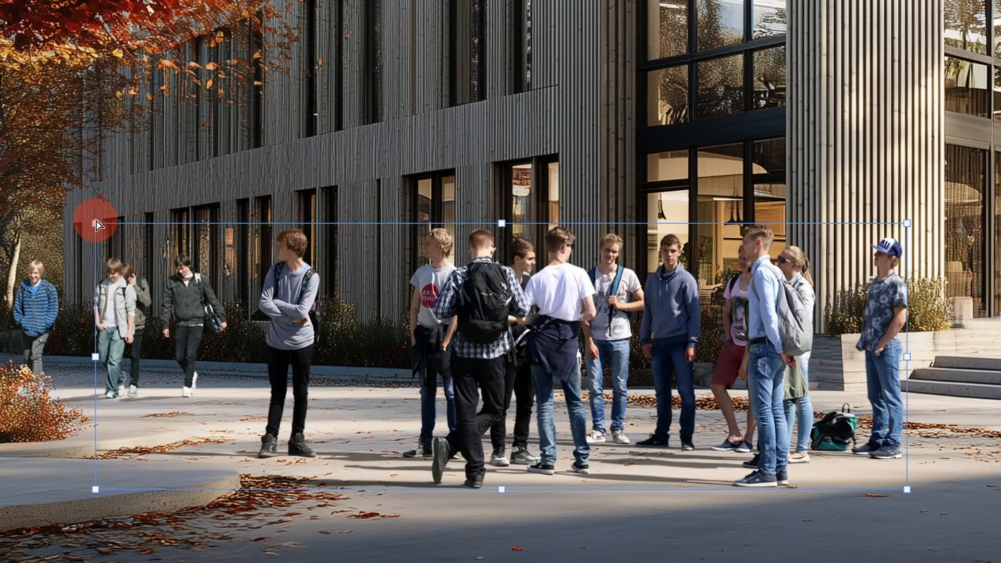
drag(97, 227, 92, 359)
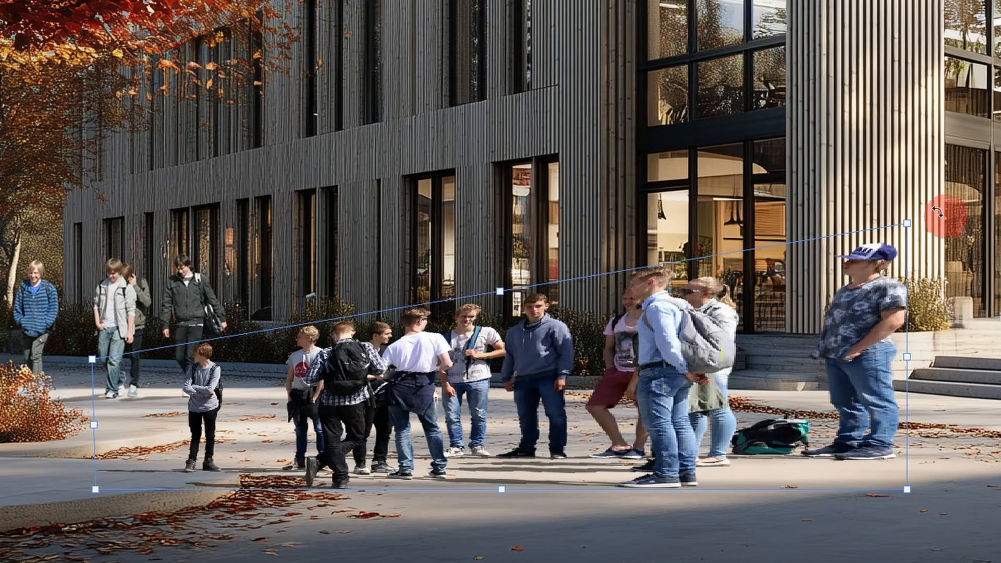
drag(96, 432, 275, 416)
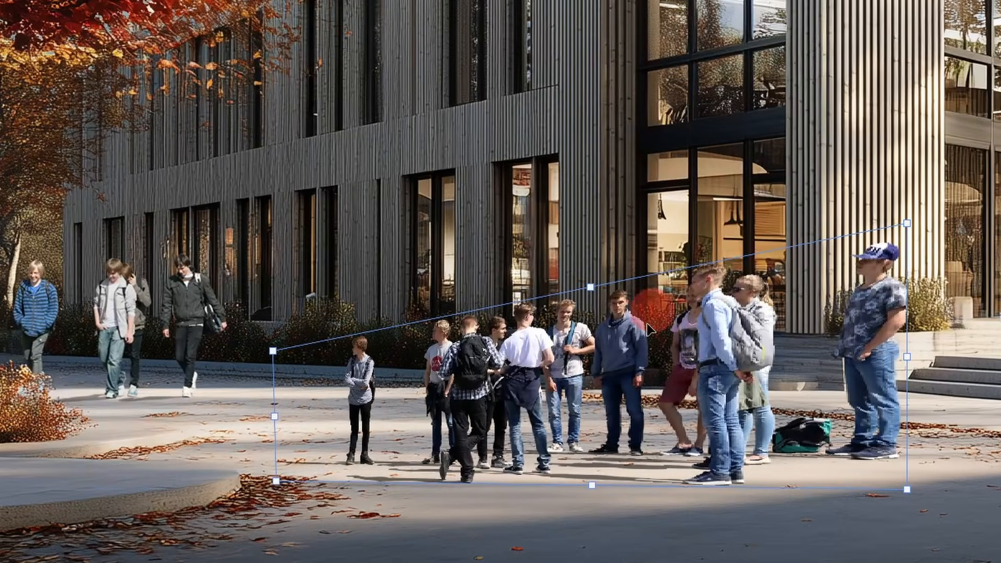
key(ctrl+z)
key(ctrl+z)
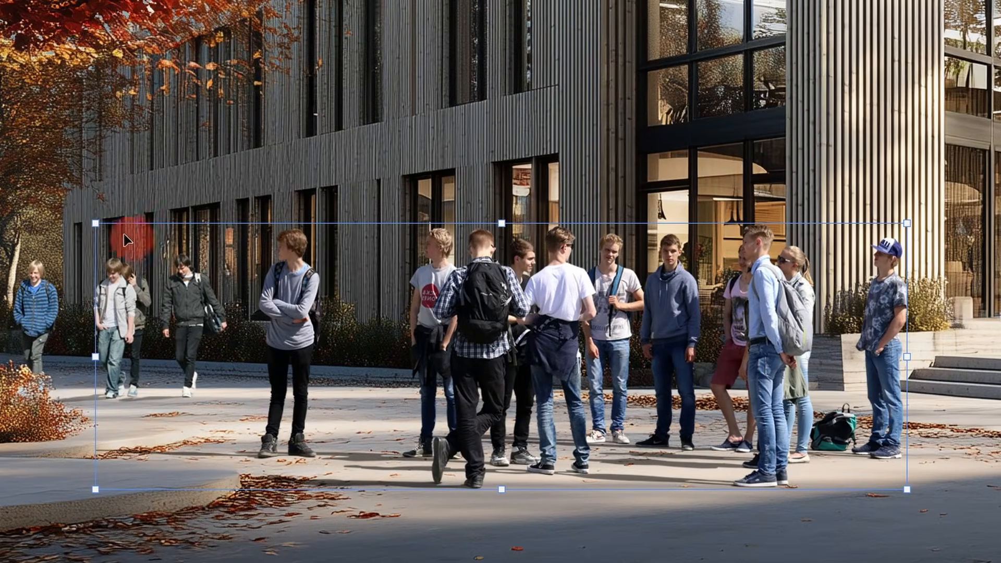
- Distort the crowd subtly by lowering its upper-left corner and shifting its left edge slightly inward
drag(95, 224, 99, 245)
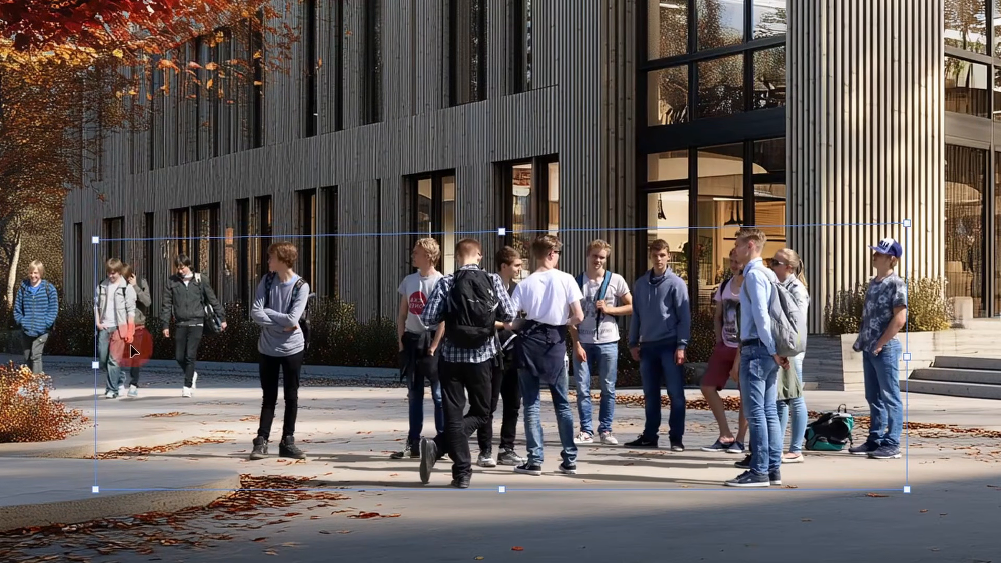
drag(96, 365, 125, 365)
key(Return)
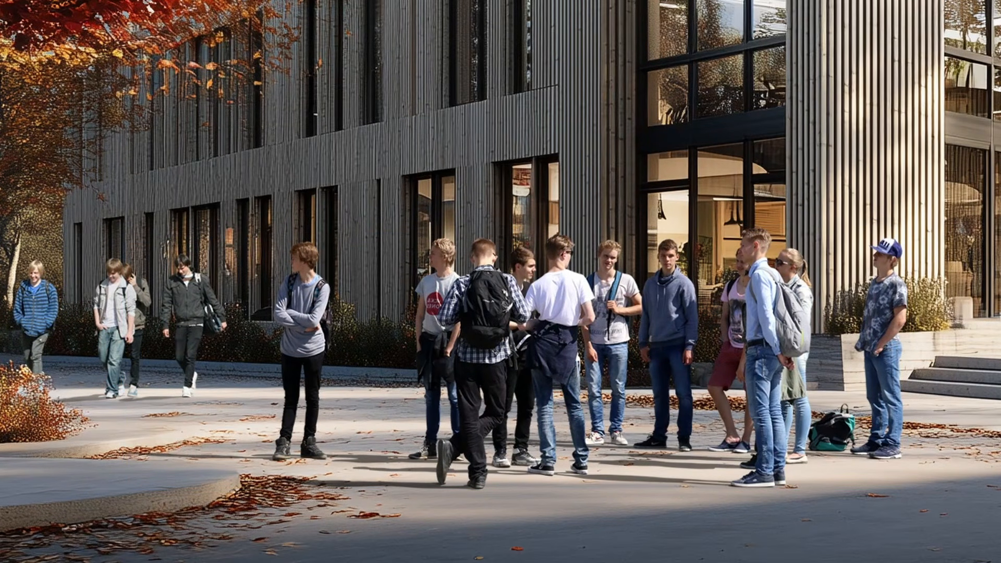
alt+click(456, 360)
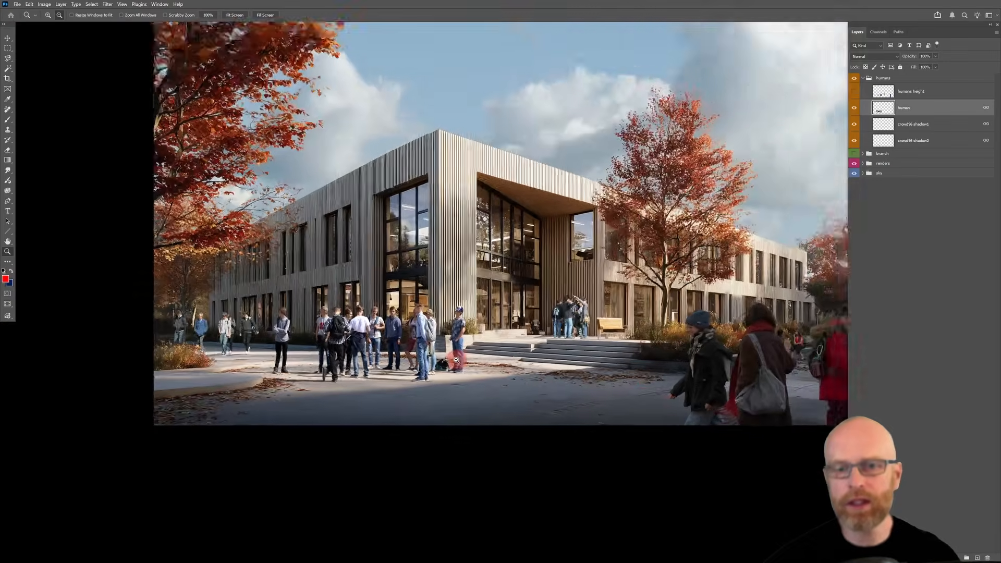
alt+click(548, 373)
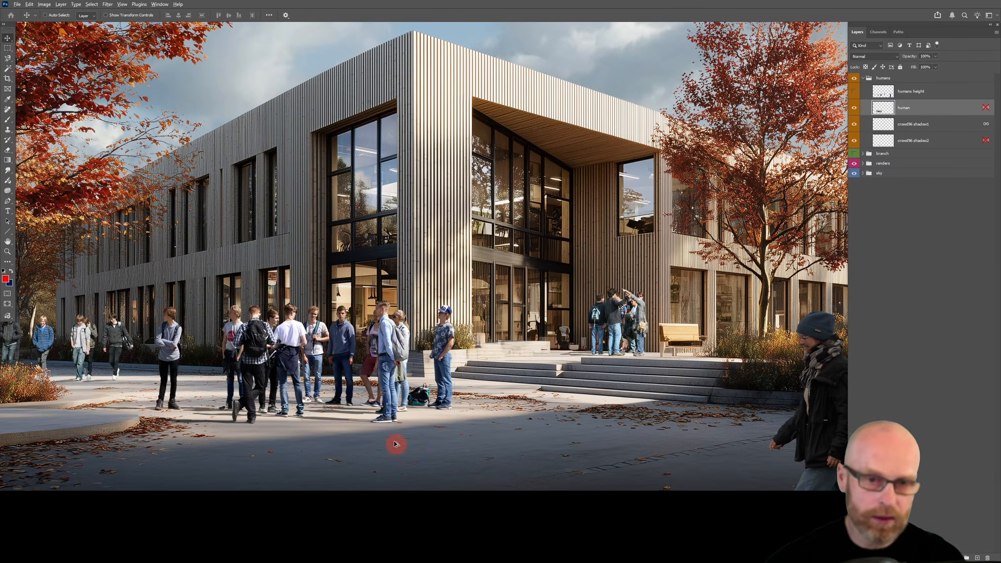
- Try duplicating the human layer and moving the copy up over the facade, and undo the duplicate
drag(406, 350, 471, 167)
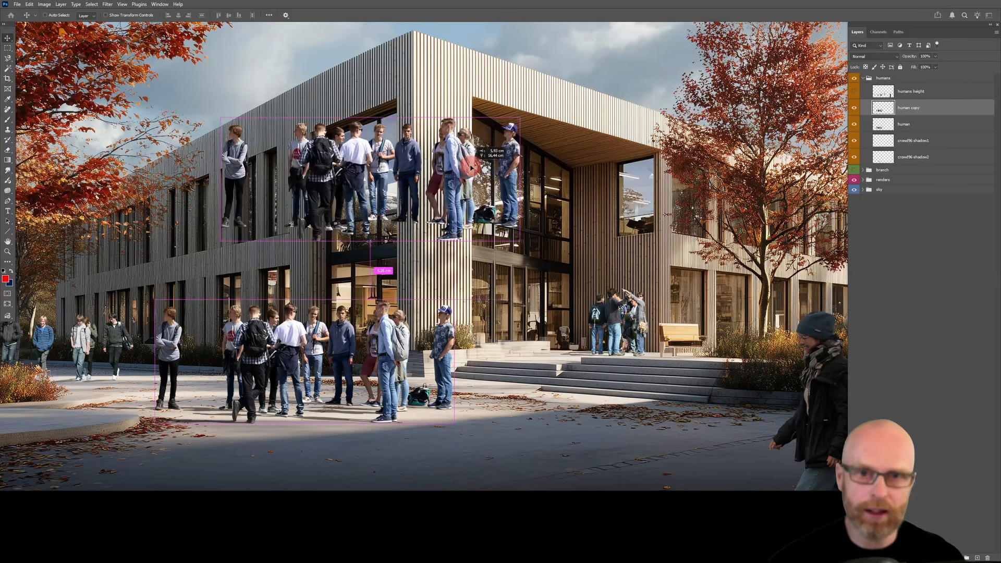
key(ctrl+z)
click(910, 109)
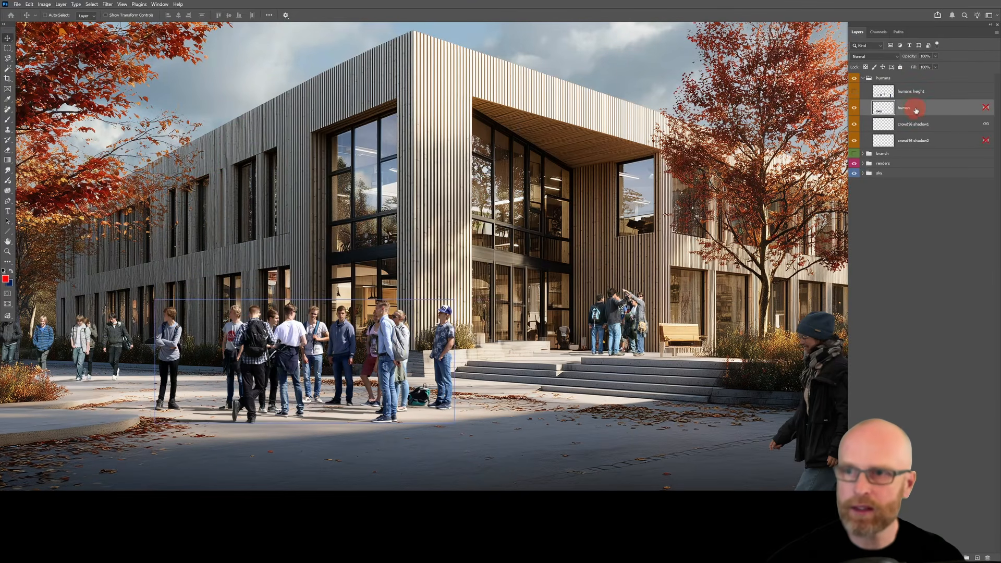
drag(917, 111, 982, 552)
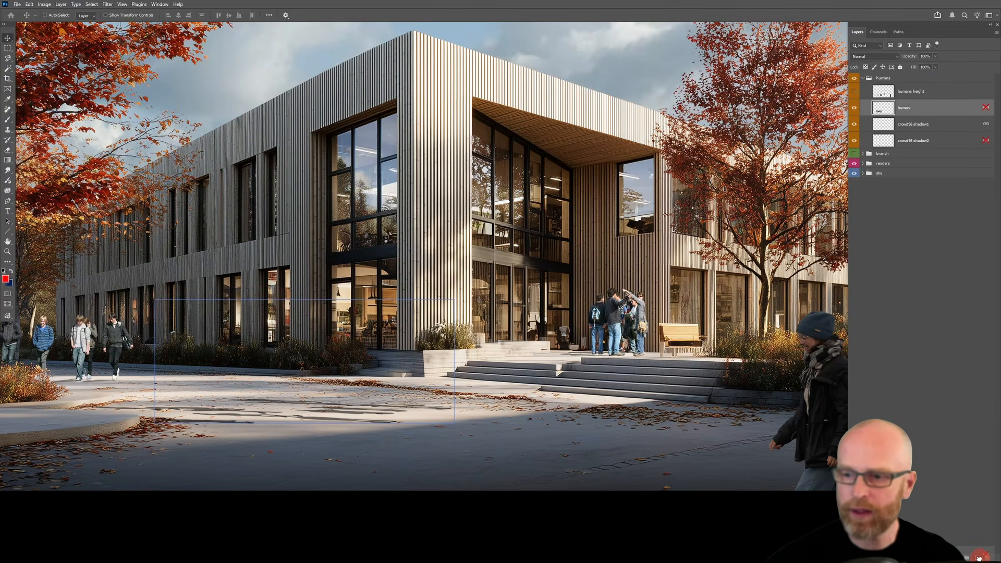
key(ctrl+z)
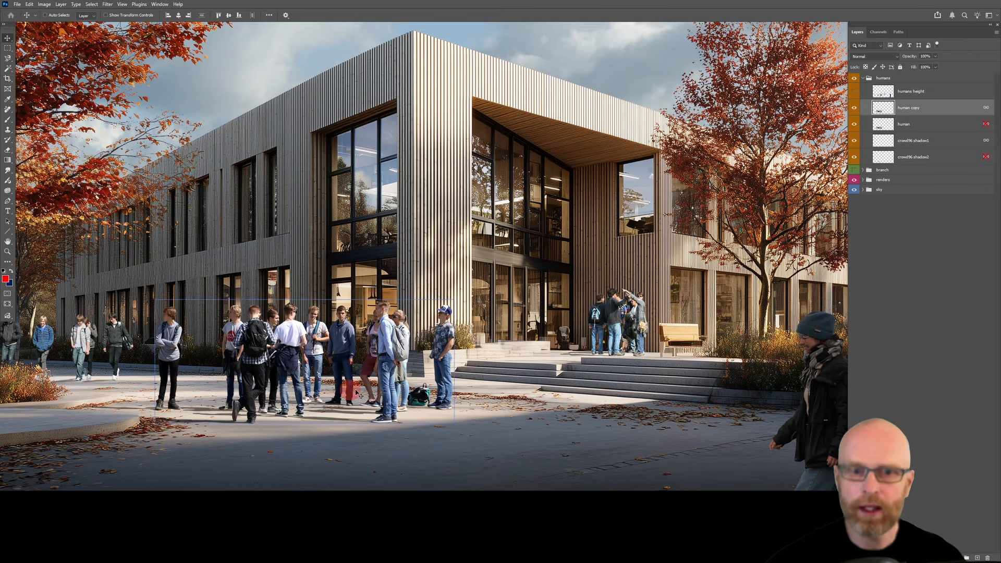
drag(389, 384, 424, 243)
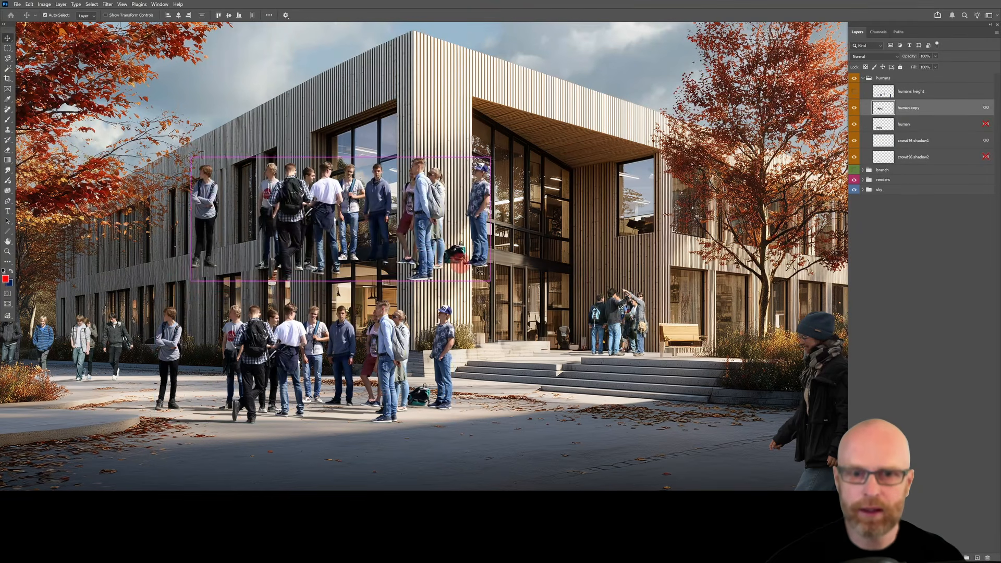
key(ctrl+z)
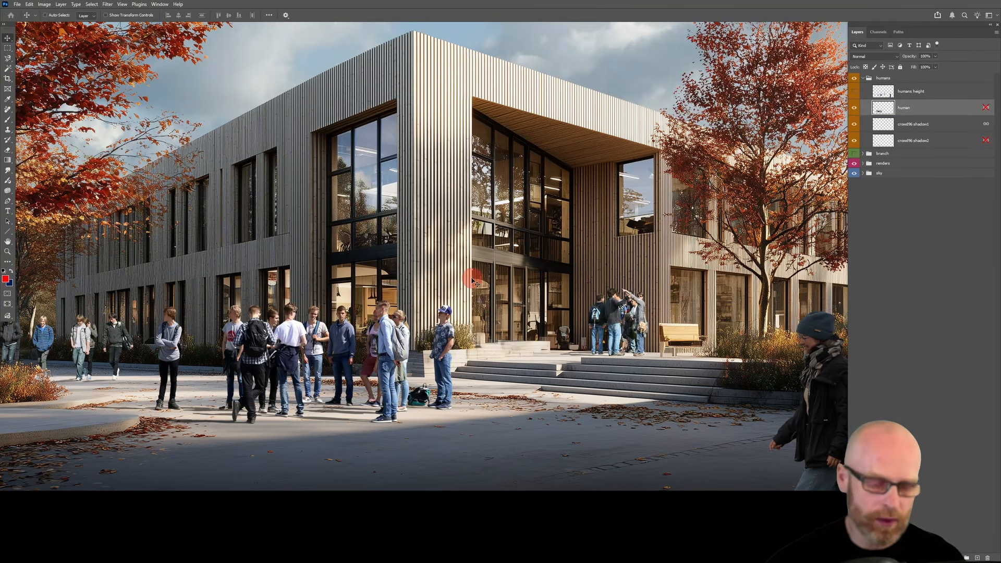
- Place a duplicate of the crowd over the upper facade, check the original's shadow links, and select the human copy layer
key(ctrl+shift+z)
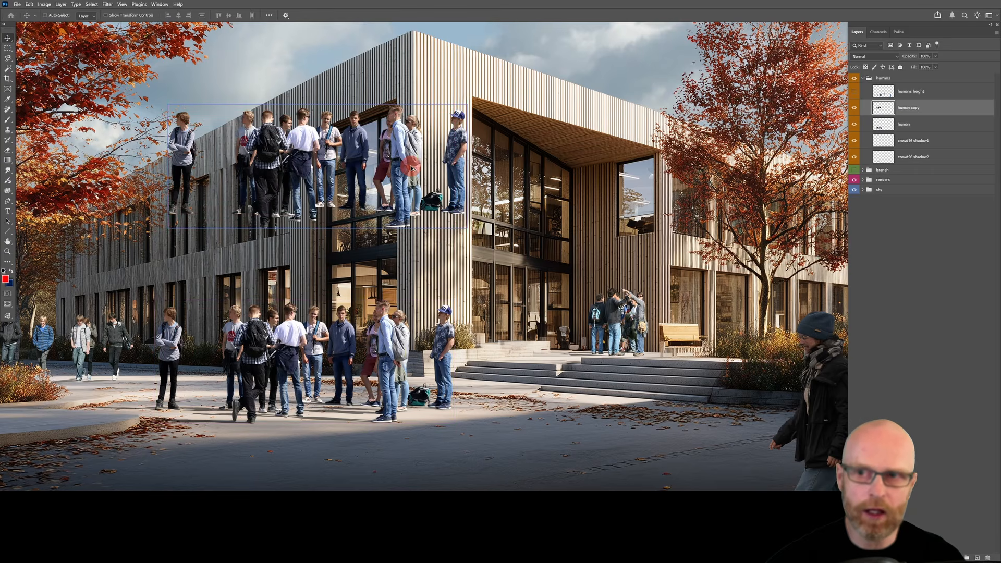
click(910, 125)
click(987, 126)
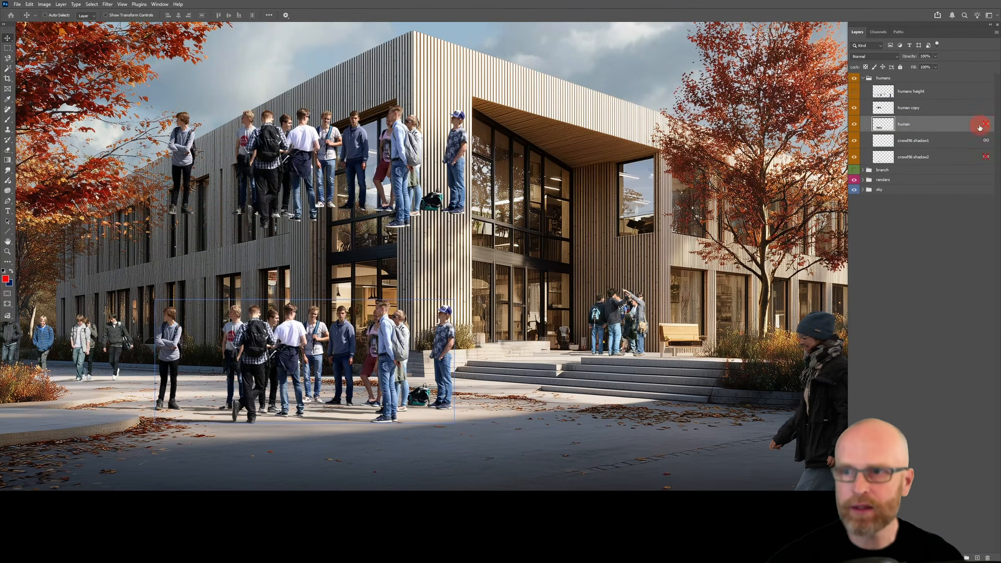
click(964, 142)
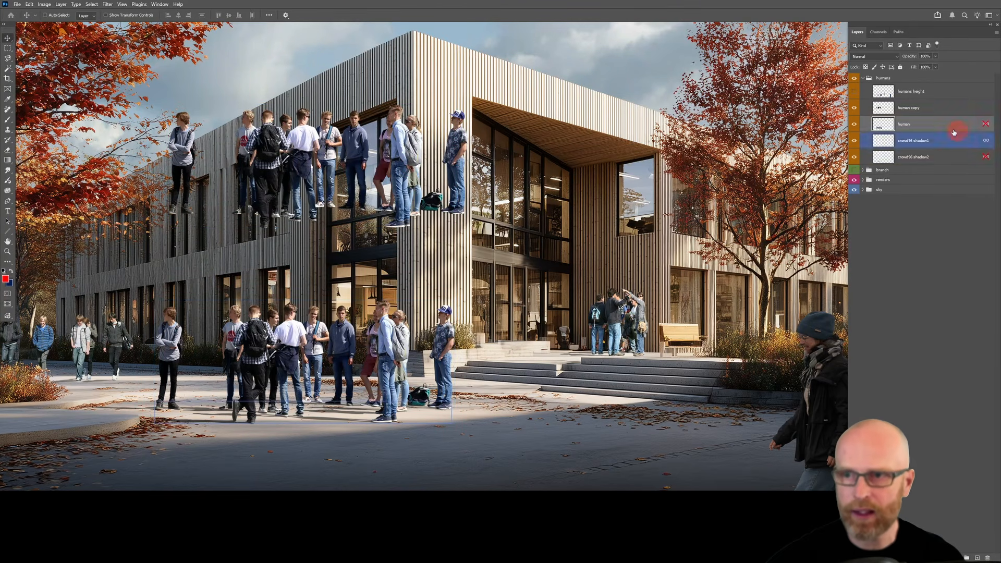
click(928, 107)
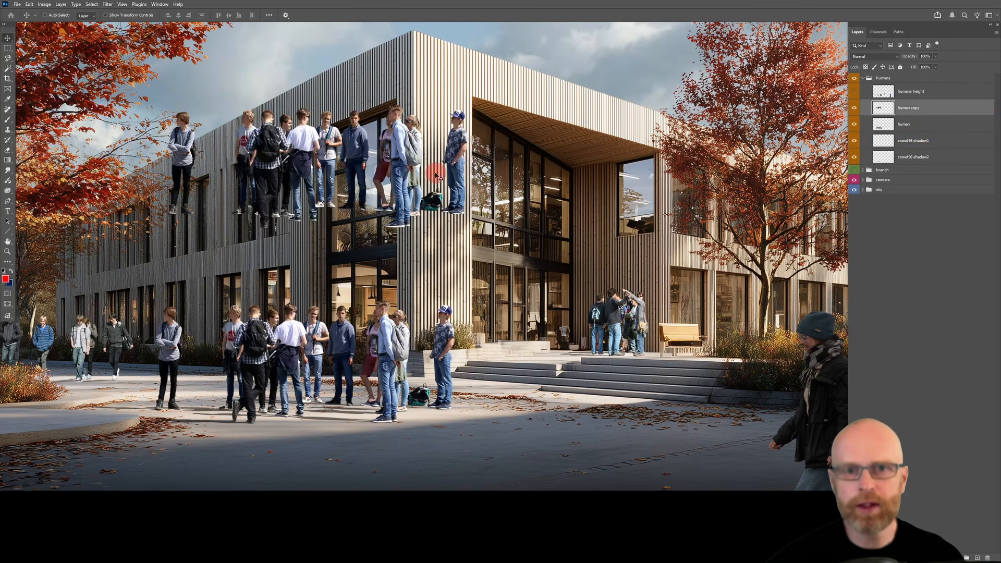
- Scale the human copy to about 26% and place it in the far background behind the walking students
mouse_move(436, 175)
mouse_down()
mouse_move(419, 185)
mouse_move(448, 187)
mouse_up()
key(ctrl+t)
drag(479, 115, 379, 164)
drag(329, 187, 414, 163)
drag(446, 228, 593, 226)
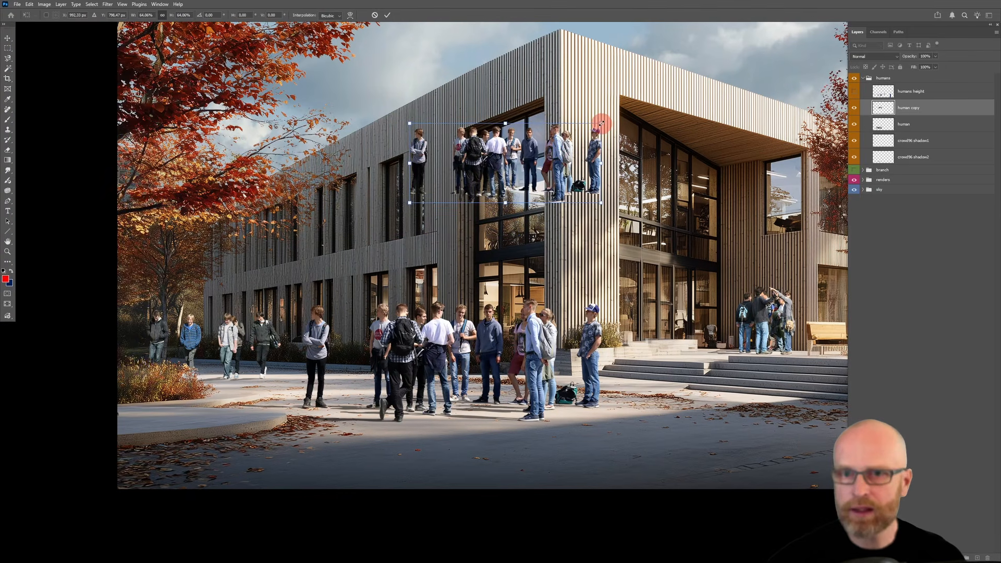
drag(602, 124, 170, 328)
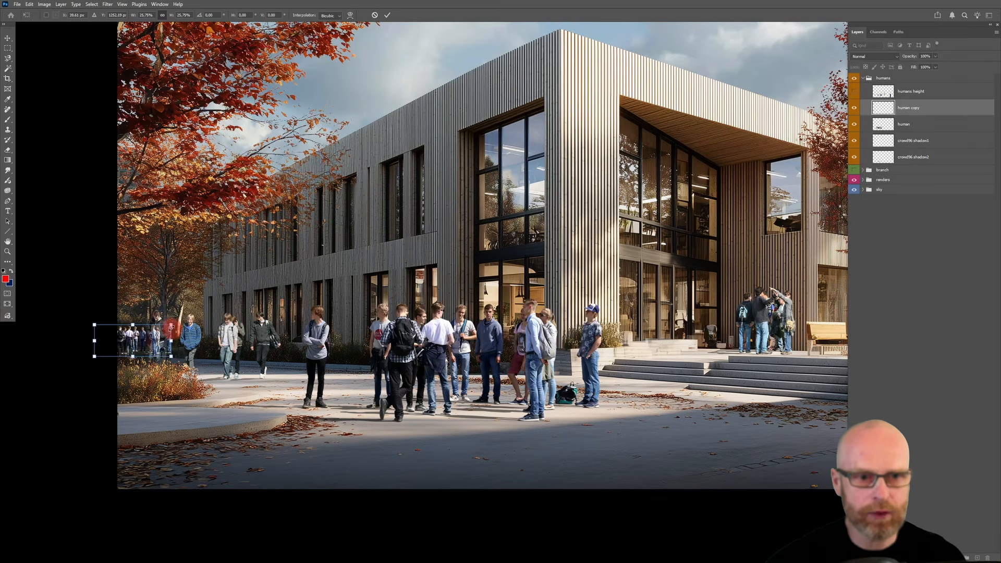
key(Return)
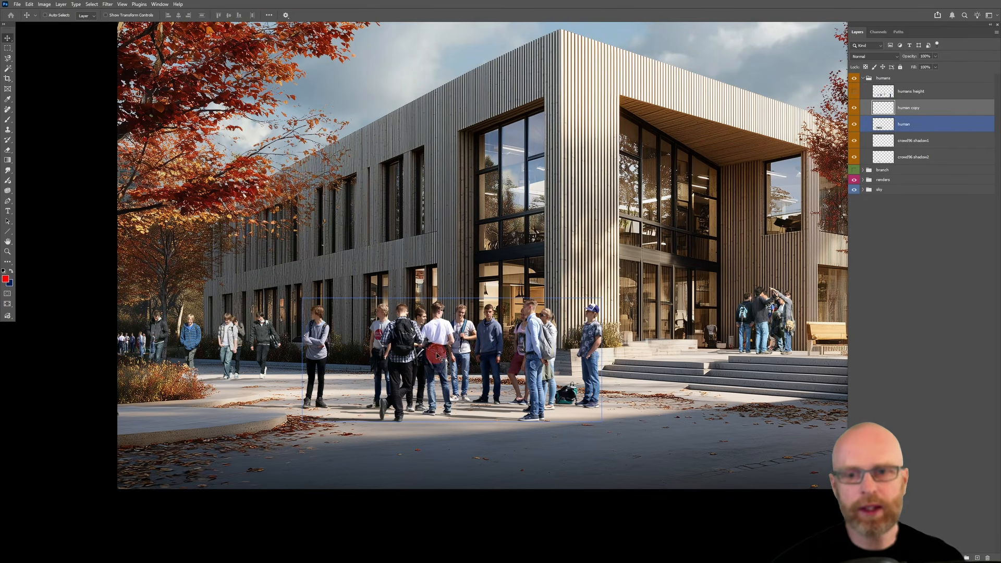
- Hide the original human layer and both crowd shadow layers
click(855, 124)
click(855, 140)
click(855, 157)
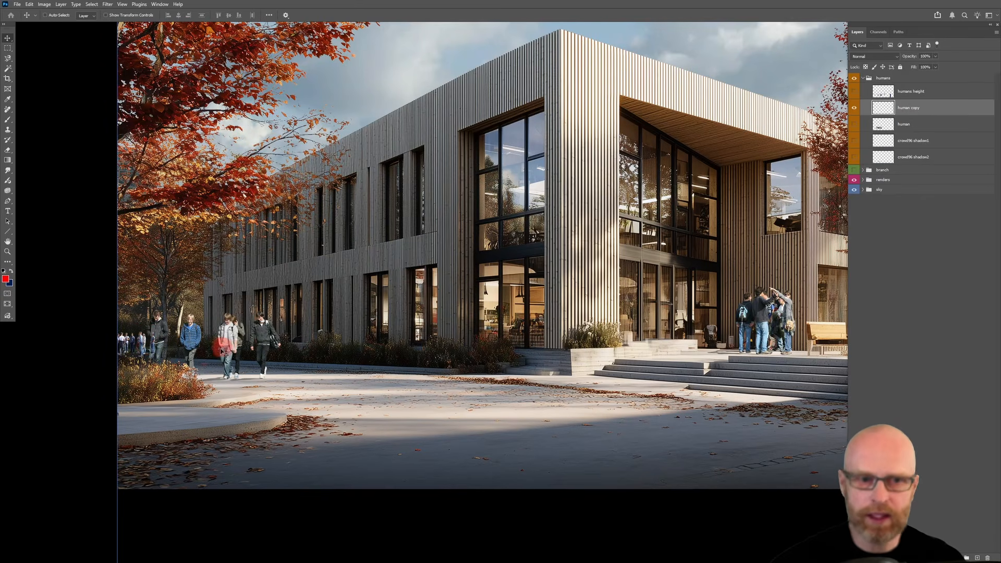
- Duplicate the small background crowd onto the plaza and enlarge the copy to roughly the original foreground crowd's size
drag(169, 364, 544, 350)
key(ctrl+t)
key(Return)
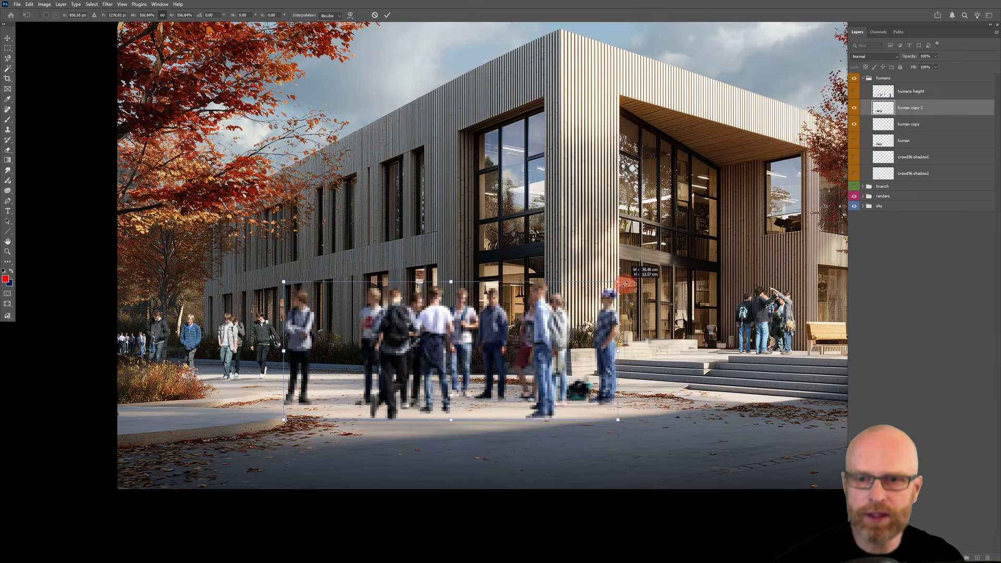
- Inspect the sharpness of the enlarged crowd copy up close near the building corner
key(z)
click(540, 291)
click(541, 291)
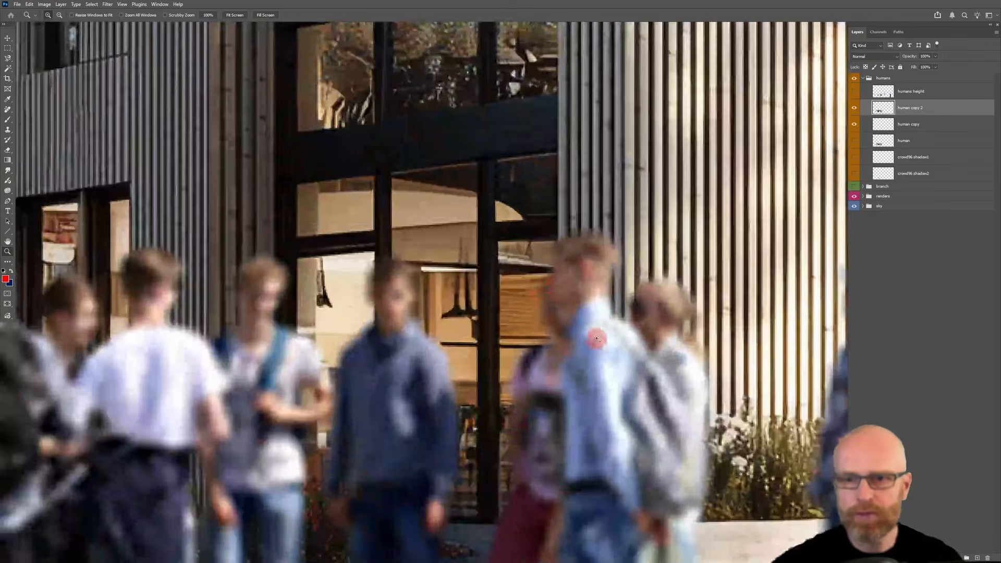
drag(627, 351, 523, 239)
alt+click(519, 266)
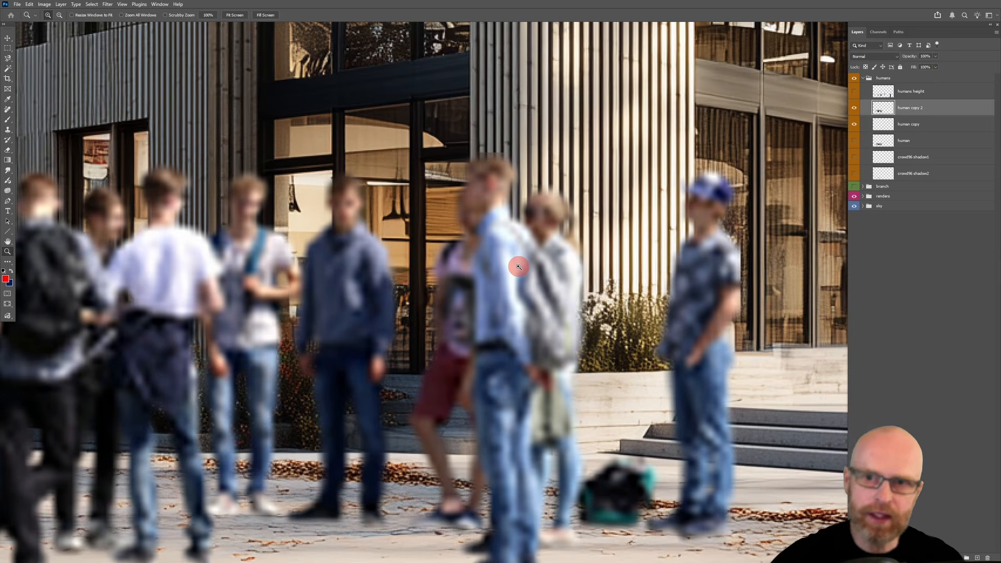
- Undo the enlarged crowd copy and the hiding of the original layers, and delete the remaining human copy layer
alt+click(361, 264)
alt+click(361, 264)
drag(384, 305, 558, 332)
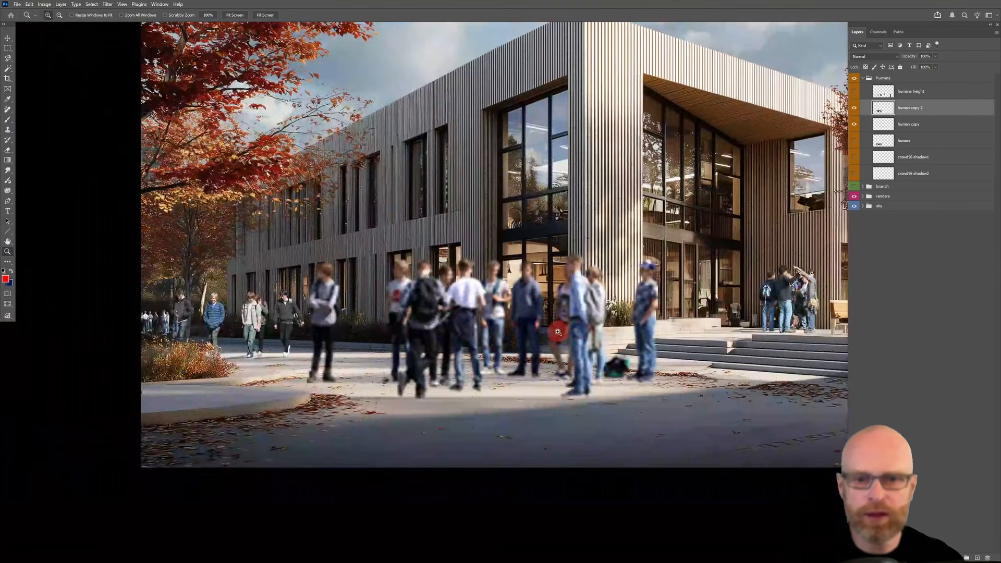
key(ctrl+z)
key(ctrl+z)
key(ctrl+z)
key(ctrl+z)
key(ctrl+z)
key(ctrl+z)
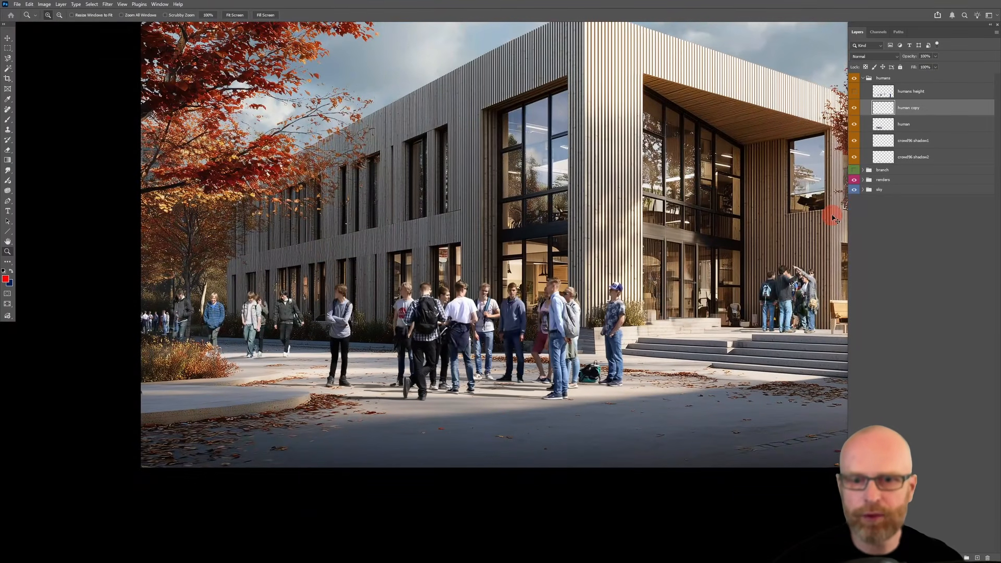
drag(912, 114, 988, 558)
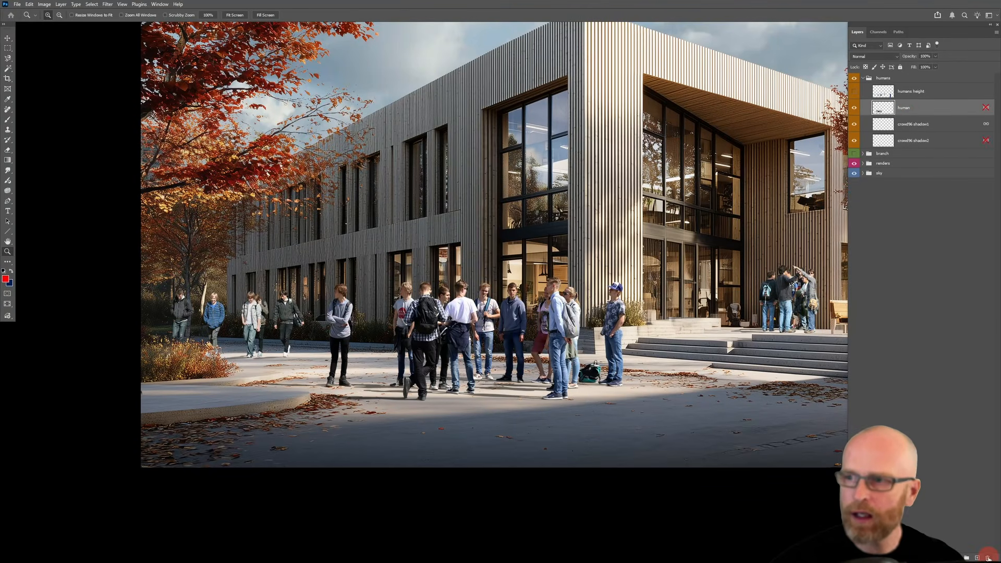
- Unlink the human layer and its two crowd96 shadow layers from one another
key(v)
click(920, 140)
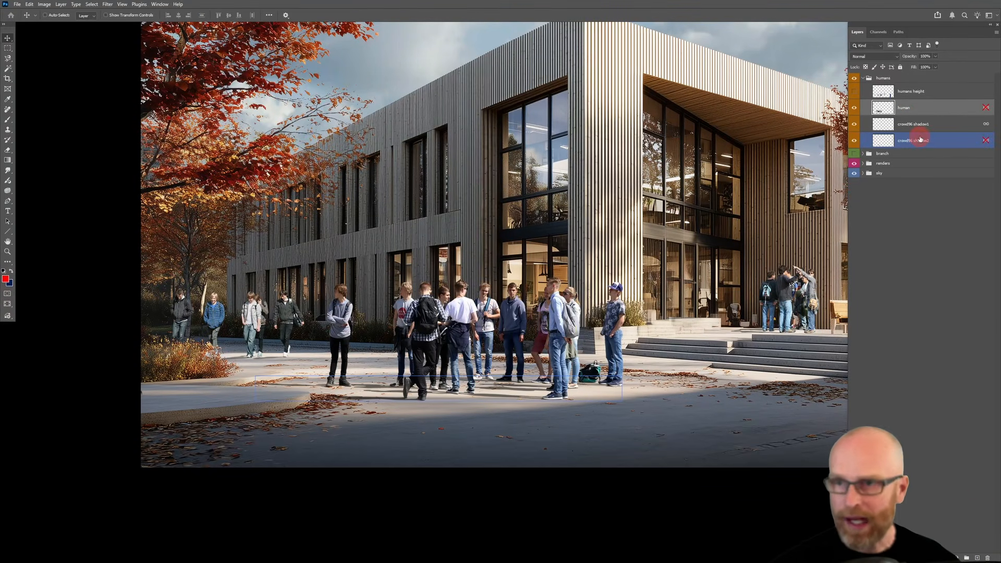
shift+click(928, 140)
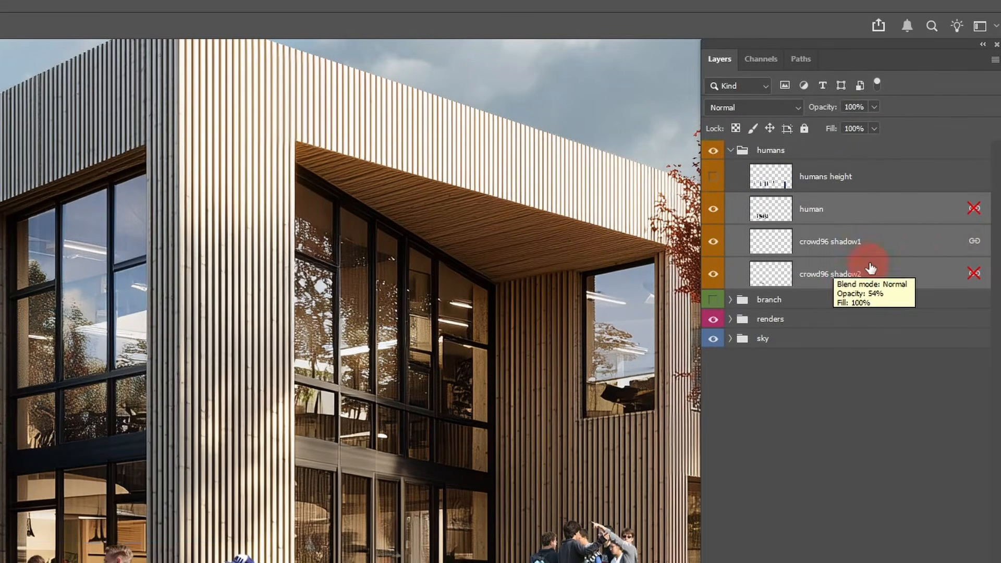
right_click(890, 208)
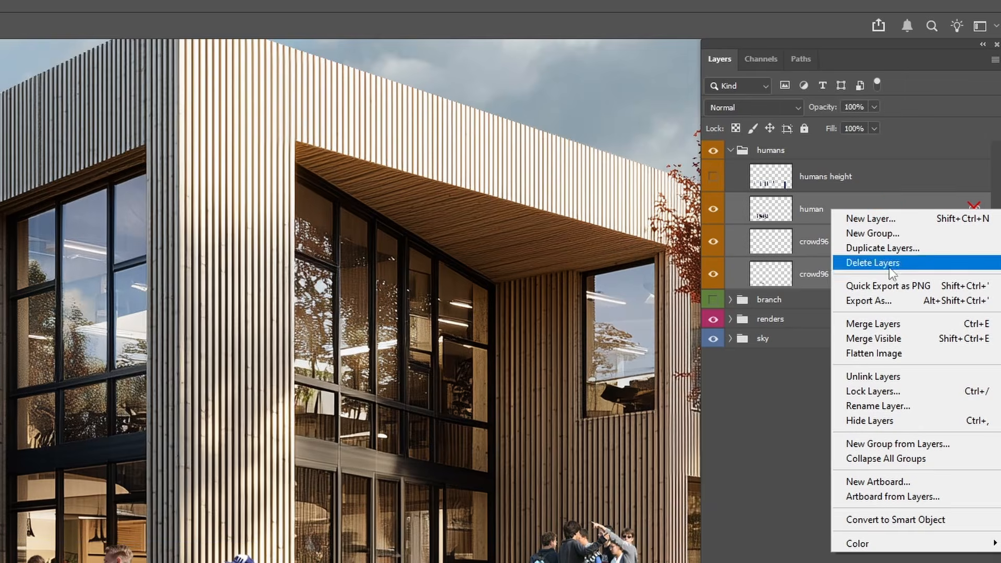
click(873, 375)
- Convert the human, crowd96 shadow1 and crowd96 shadow2 layers together into a single smart object
click(827, 213)
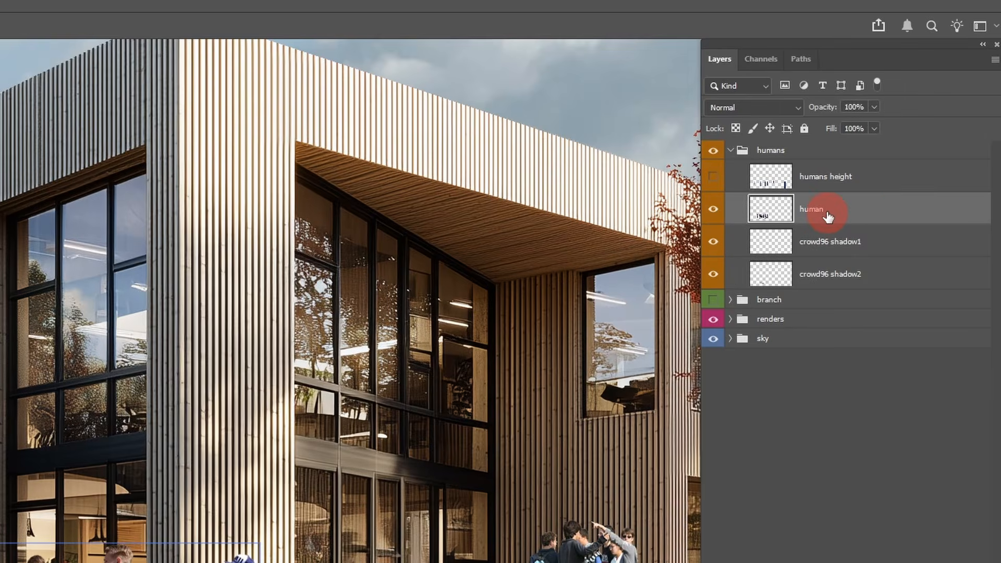
click(828, 242)
click(827, 217)
click(825, 240)
click(816, 214)
click(827, 254)
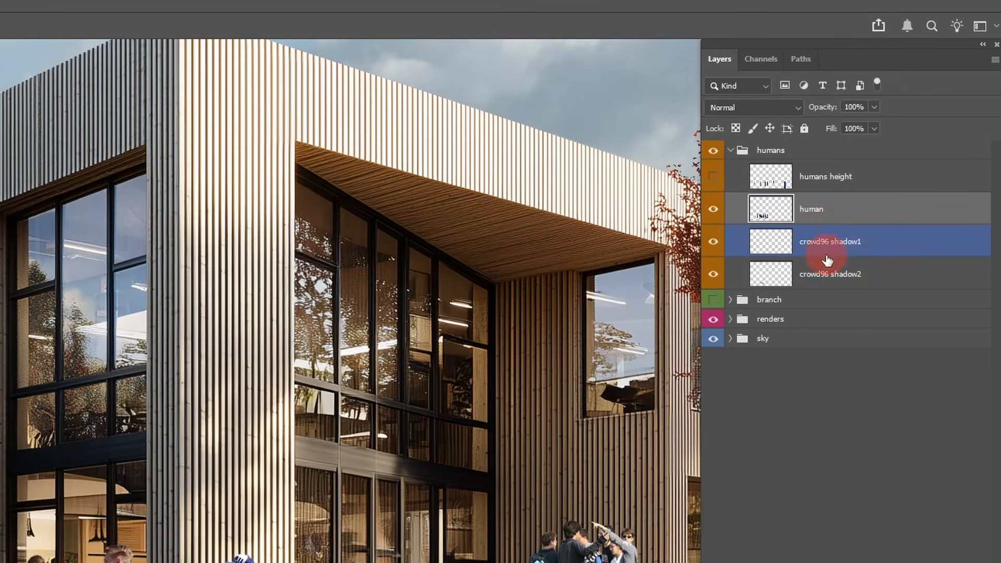
click(802, 203)
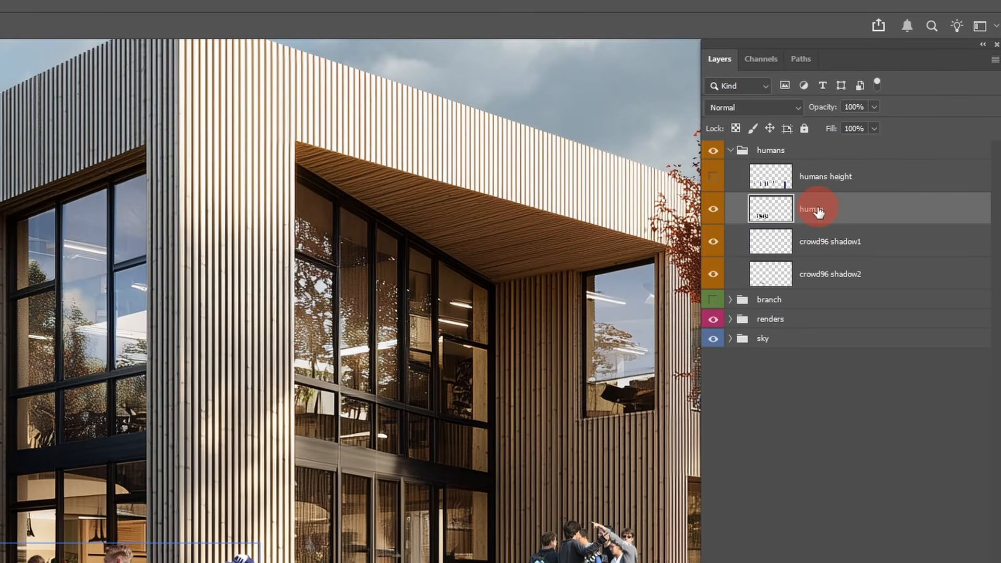
shift+click(828, 250)
shift+click(838, 277)
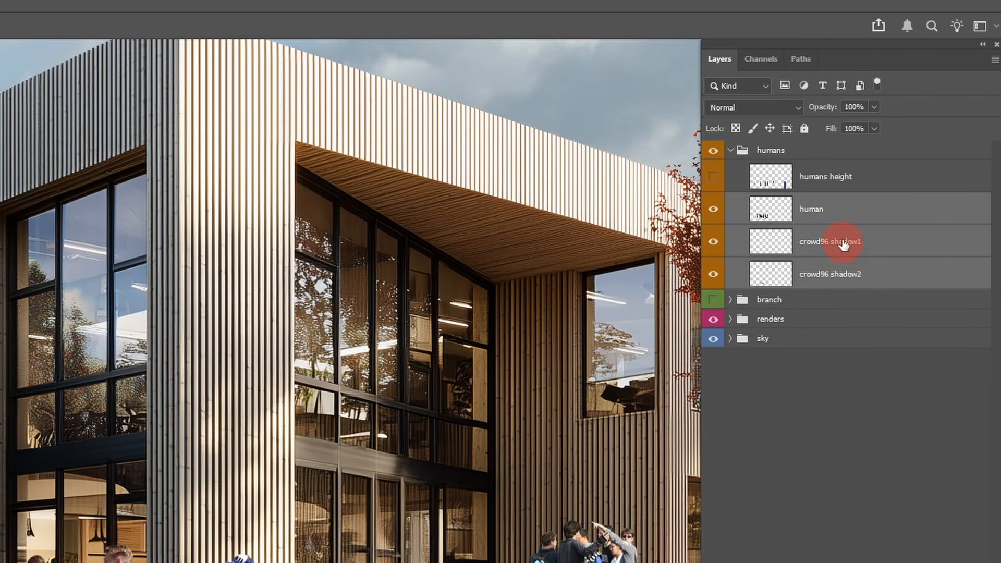
right_click(828, 211)
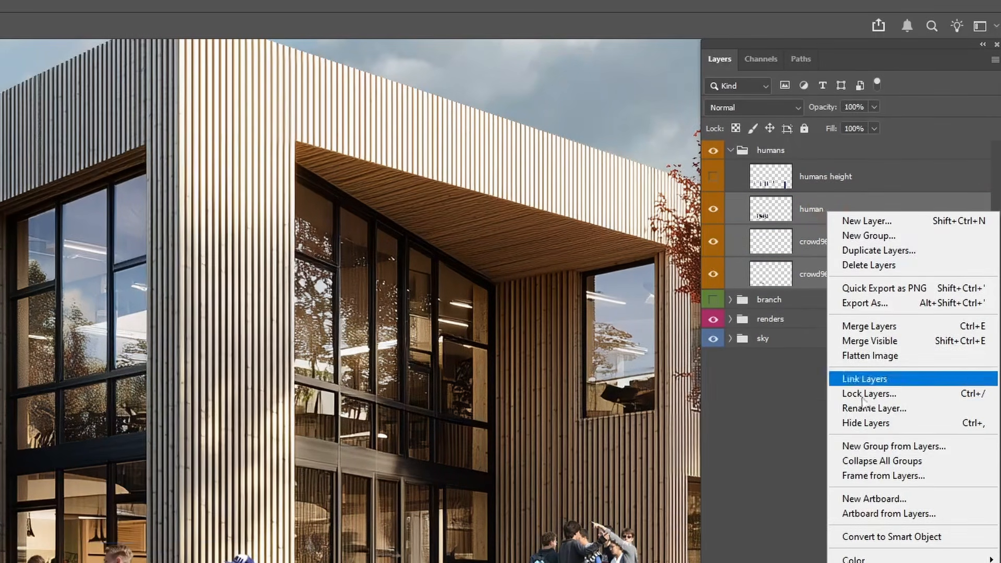
click(907, 537)
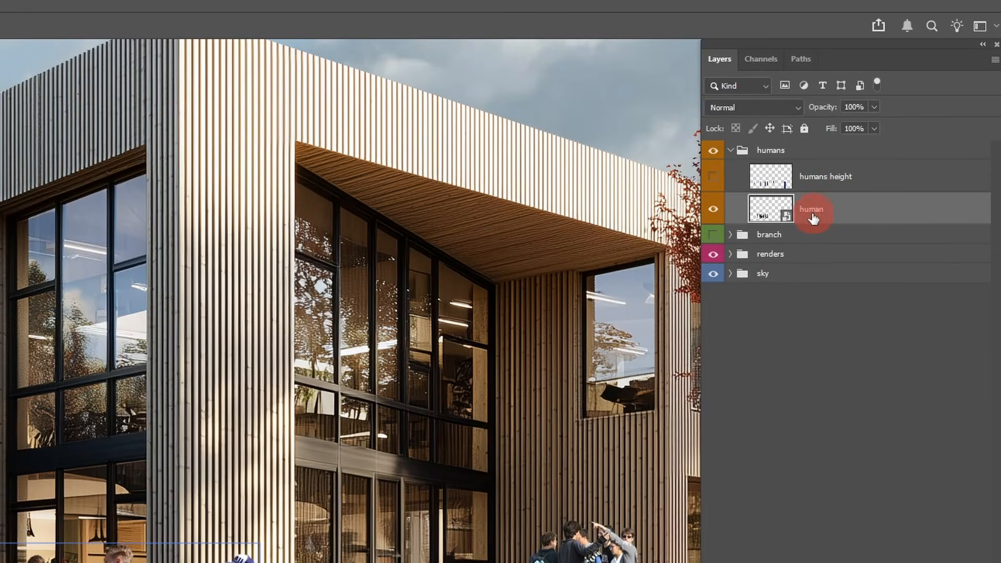
- Try moving the crowd smart object slightly on the plaza
mouse_move(554, 334)
mouse_down()
mouse_move(554, 312)
mouse_move(547, 336)
mouse_up()
key(ctrl+z)
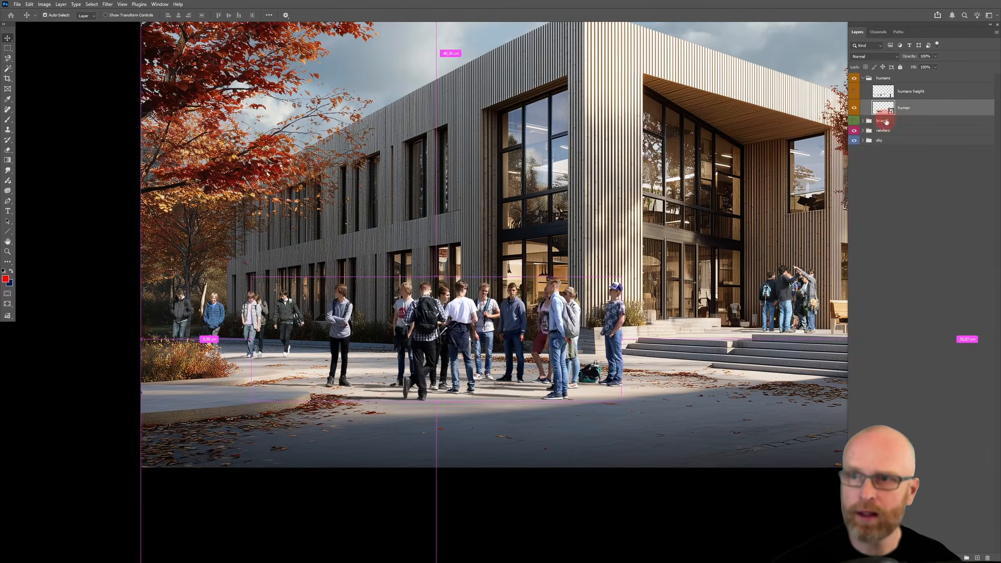
click(887, 110)
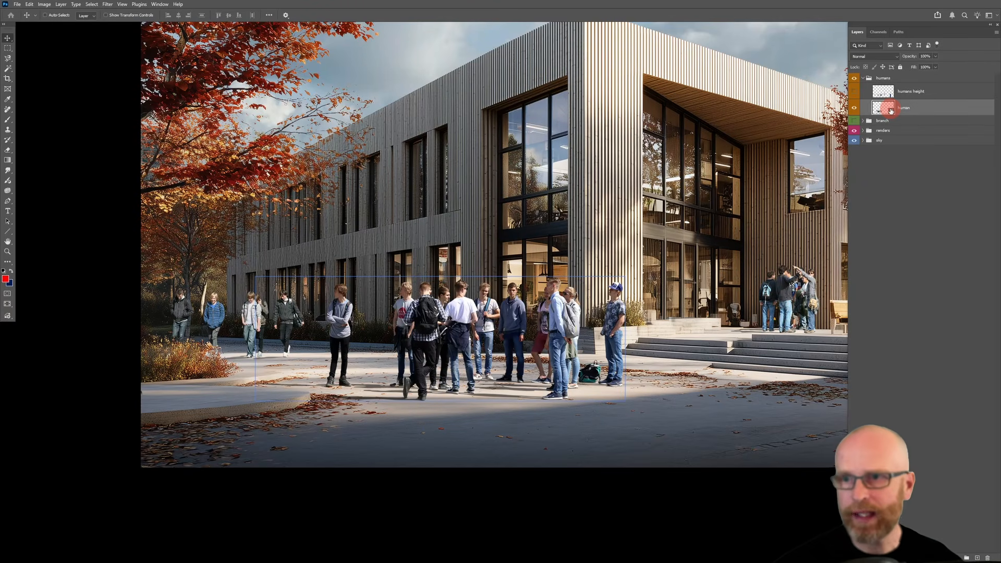
click(898, 133)
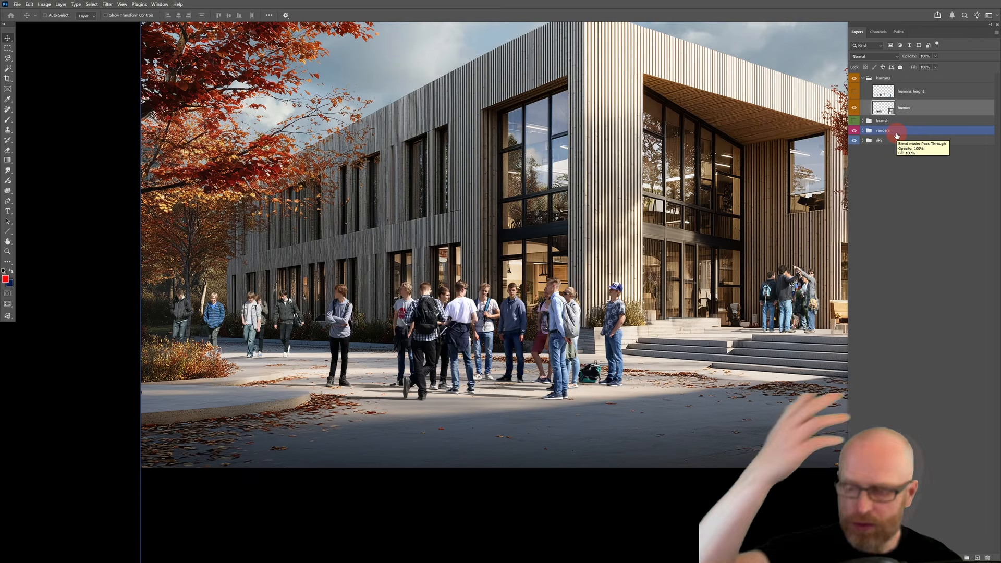
click(902, 111)
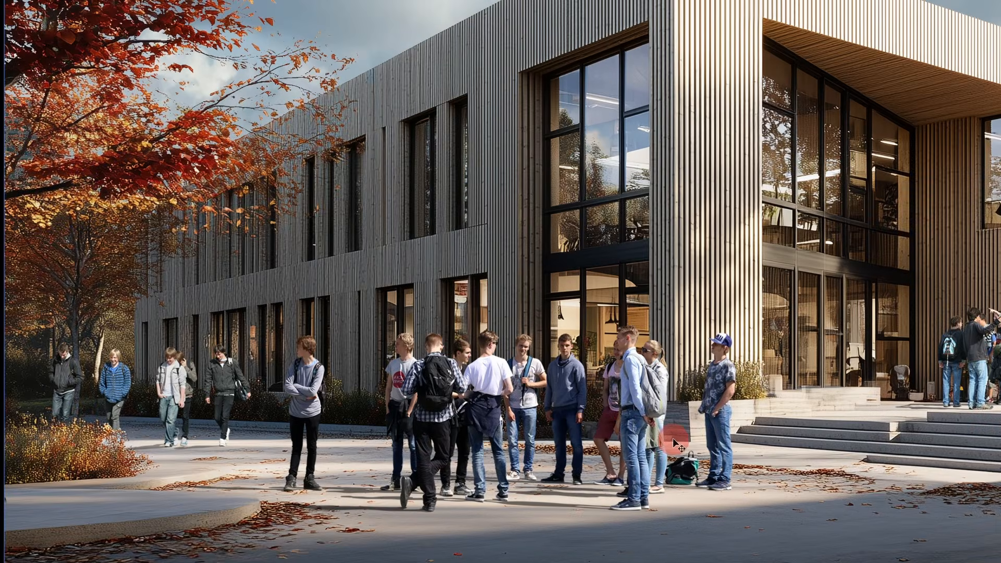
- Duplicate the crowd smart object, shrink the copy into the far background behind the walking students, and hide the original crowd
drag(582, 336, 590, 185)
drag(682, 191, 676, 142)
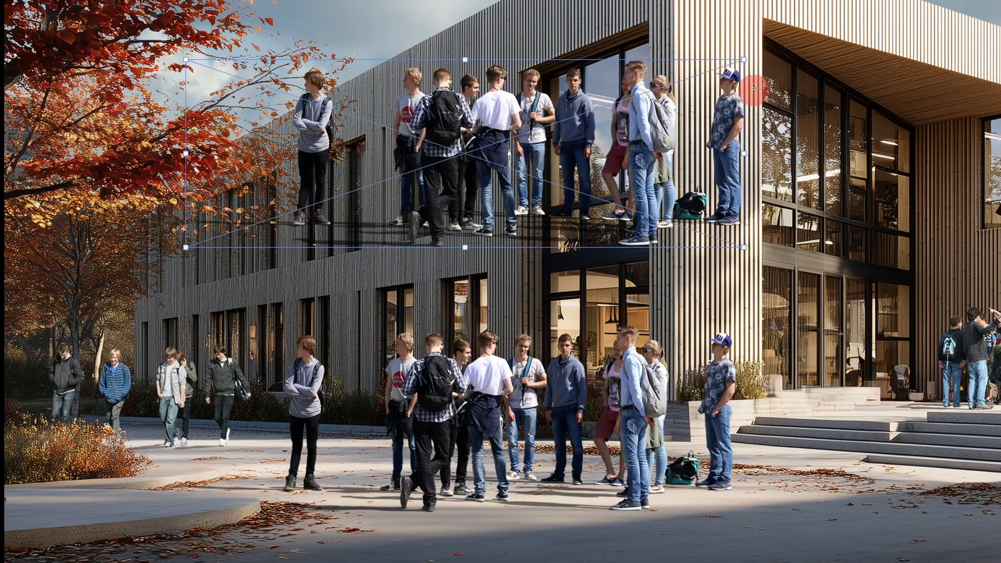
drag(744, 59, 223, 240)
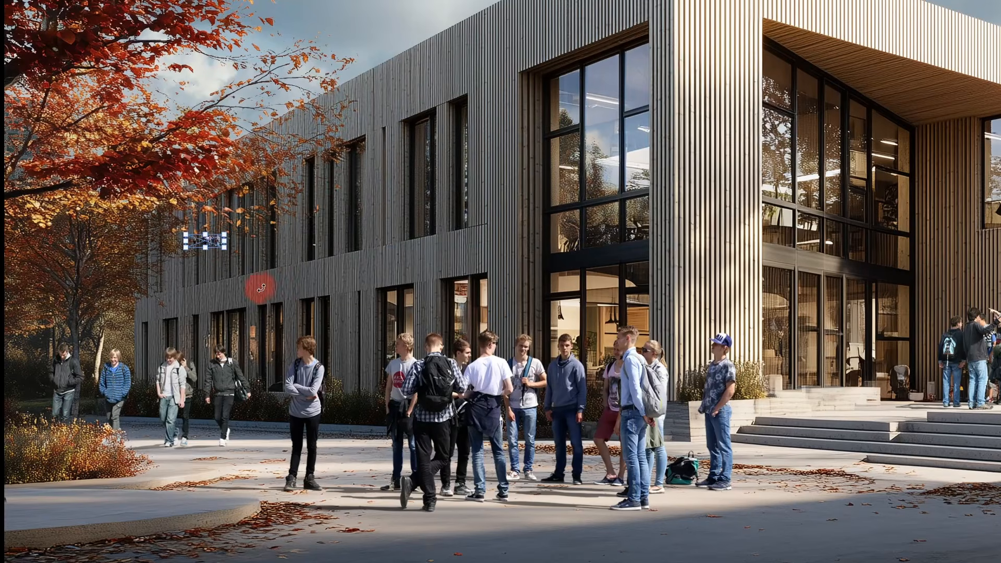
drag(261, 288, 91, 424)
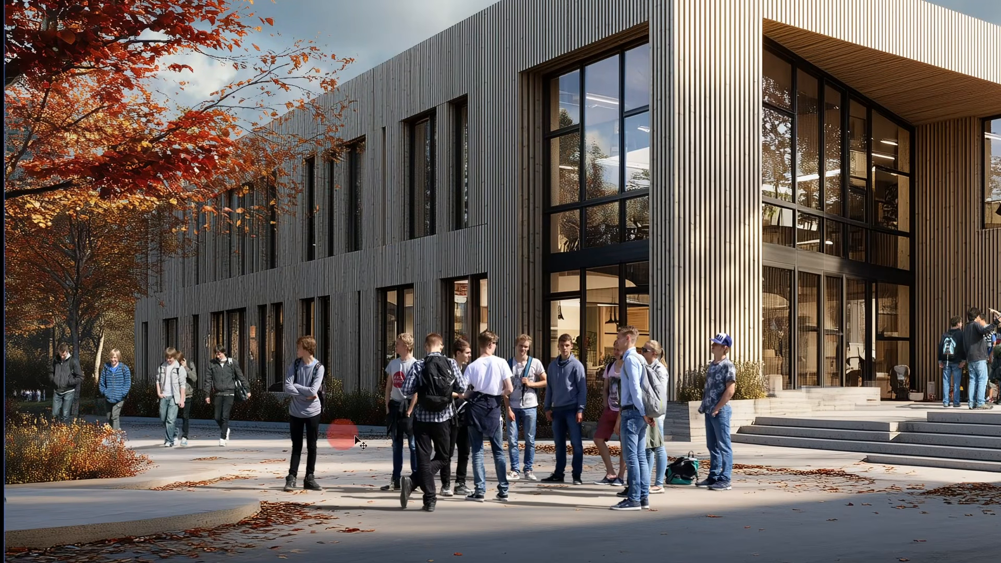
key(Delete)
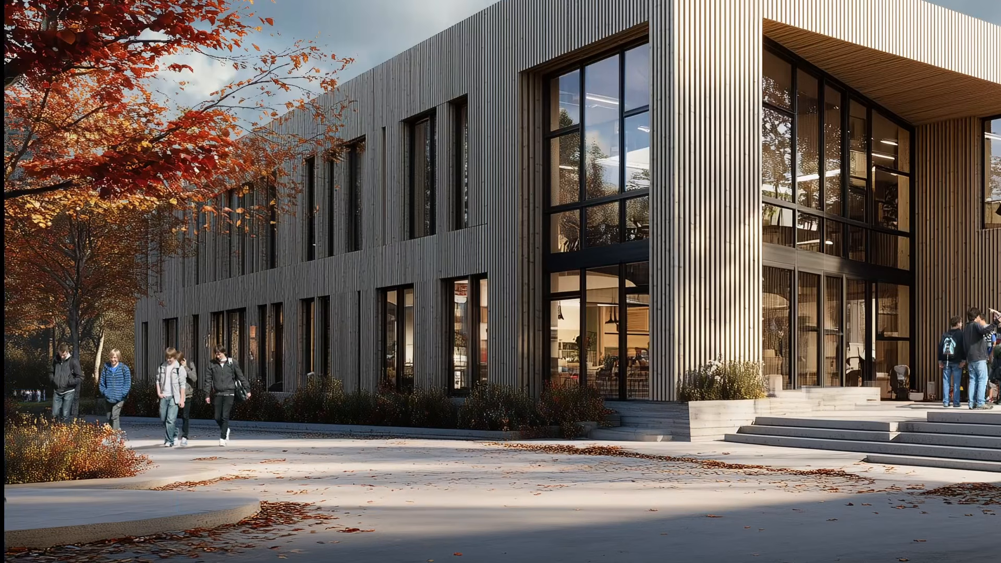
- Duplicate the tiny background smart object onto the plaza and enlarge the copy to roughly the original foreground crowd's size
click(116, 414)
drag(44, 395, 794, 299)
key(ctrl+t)
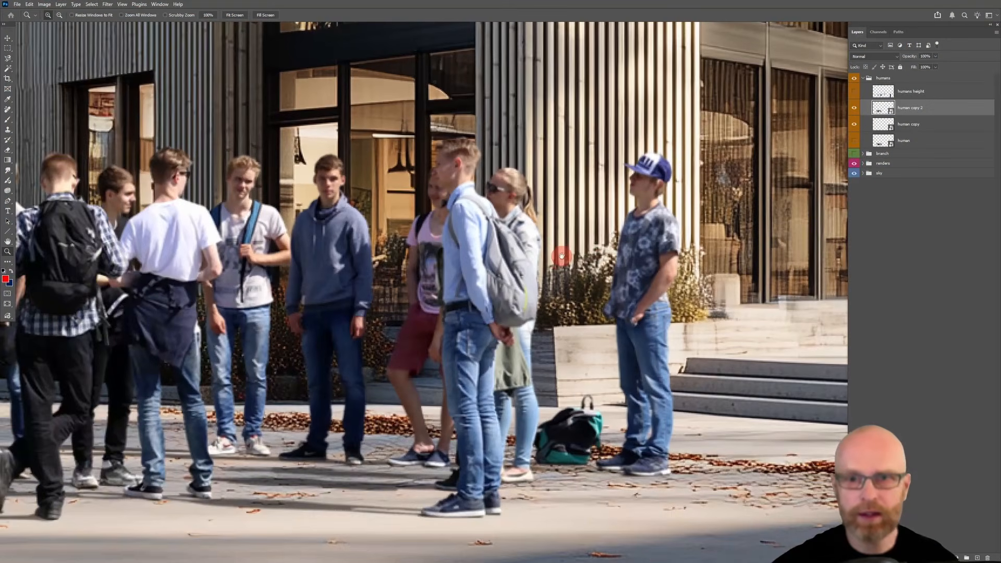
- Inspect the sharpness of the enlarged smart object copy up close and within the full scene
alt+click(557, 247)
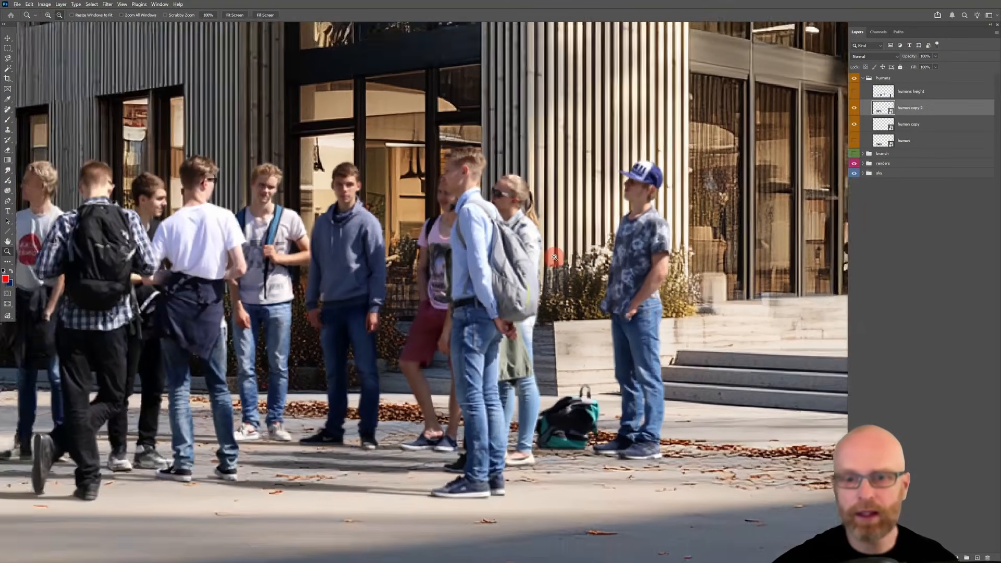
drag(558, 239, 609, 280)
alt+click(609, 281)
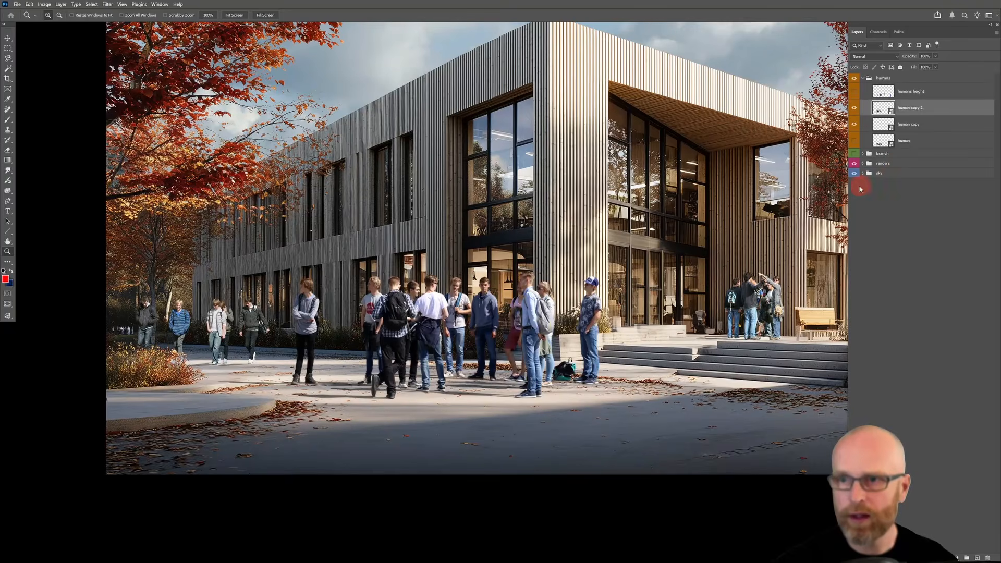
click(525, 307)
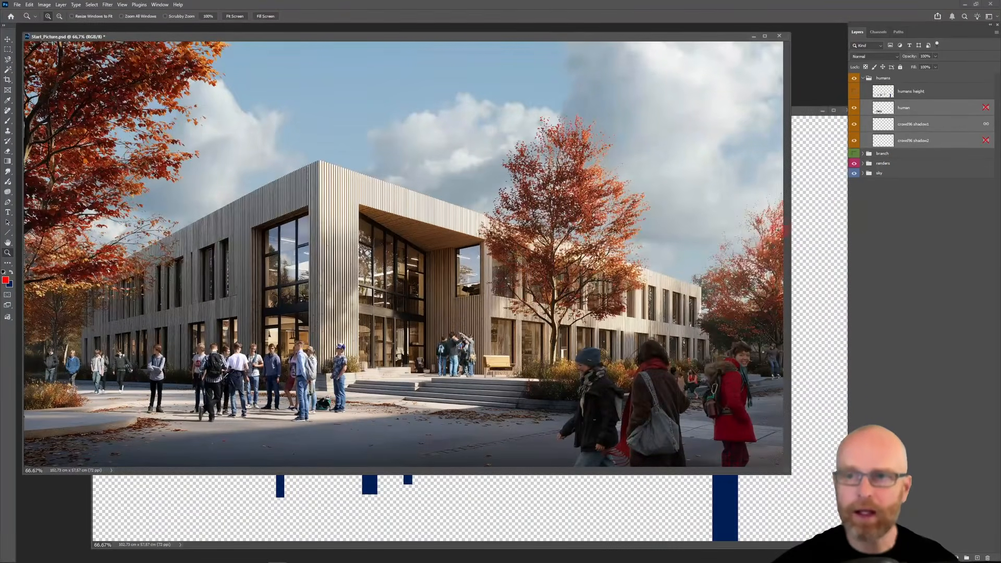
- Close the height reference document and open humans_006.psd from the entourage folder in a window over the rendering
click(835, 195)
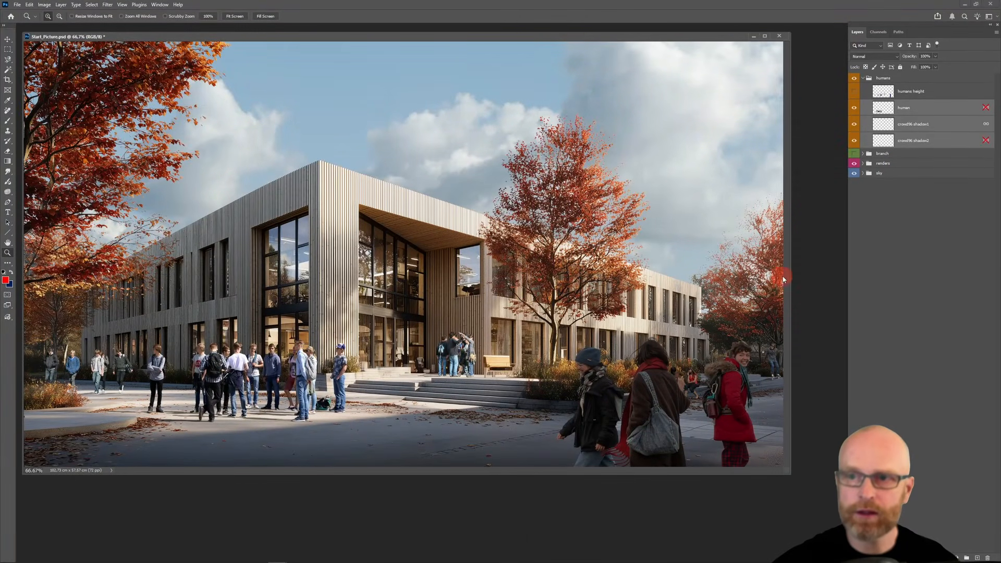
key(ctrl+o)
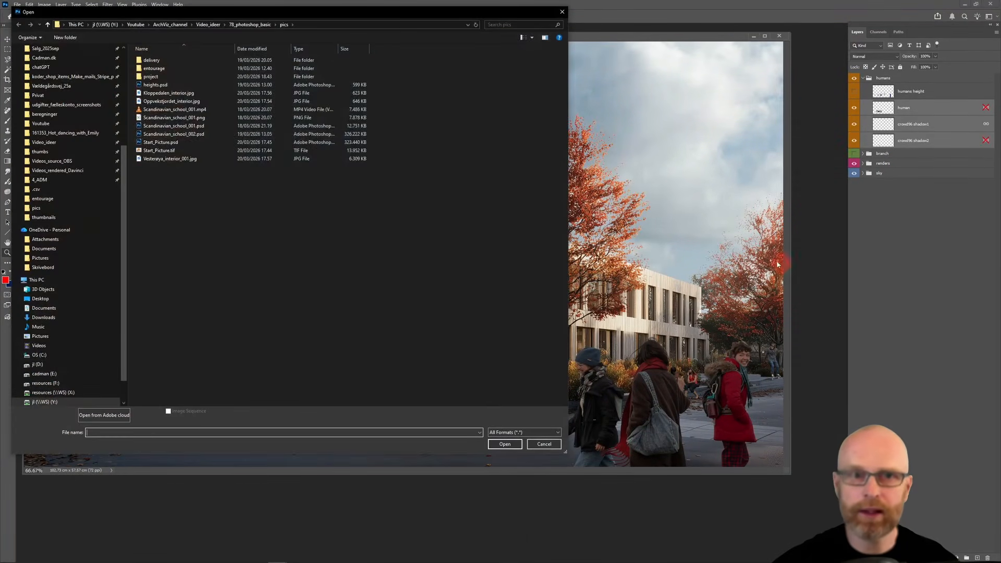
double_click(156, 69)
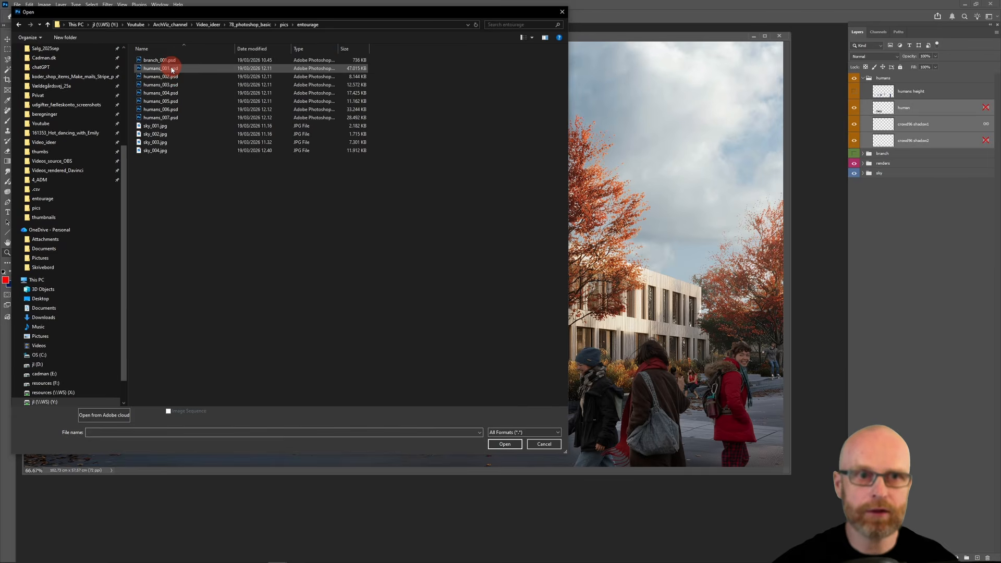
double_click(185, 108)
drag(161, 48, 182, 251)
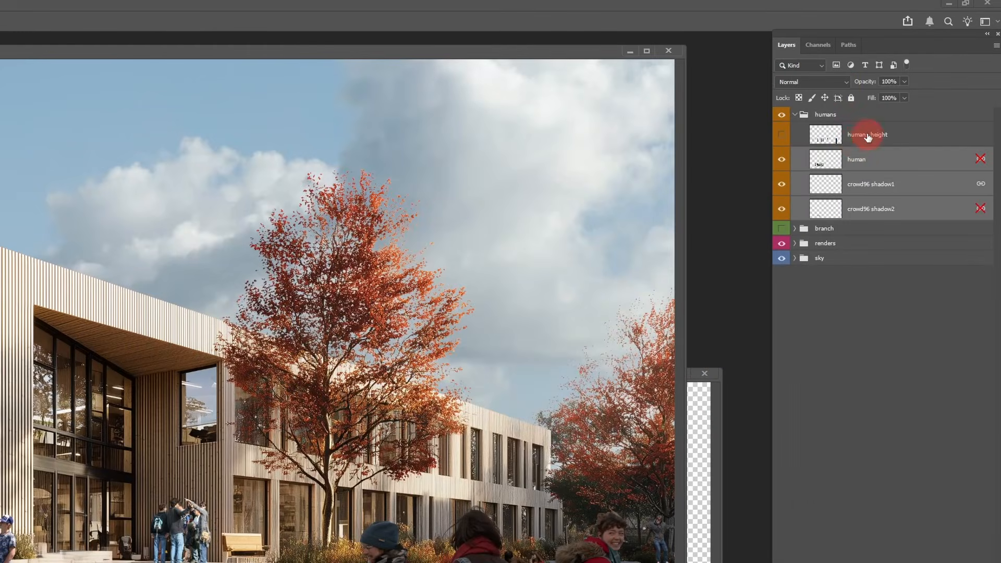
- Bring the crowd96 layer and its two shadow layers from humans_006.psd into Start_Picture.psd and move them lower in the image
click(872, 158)
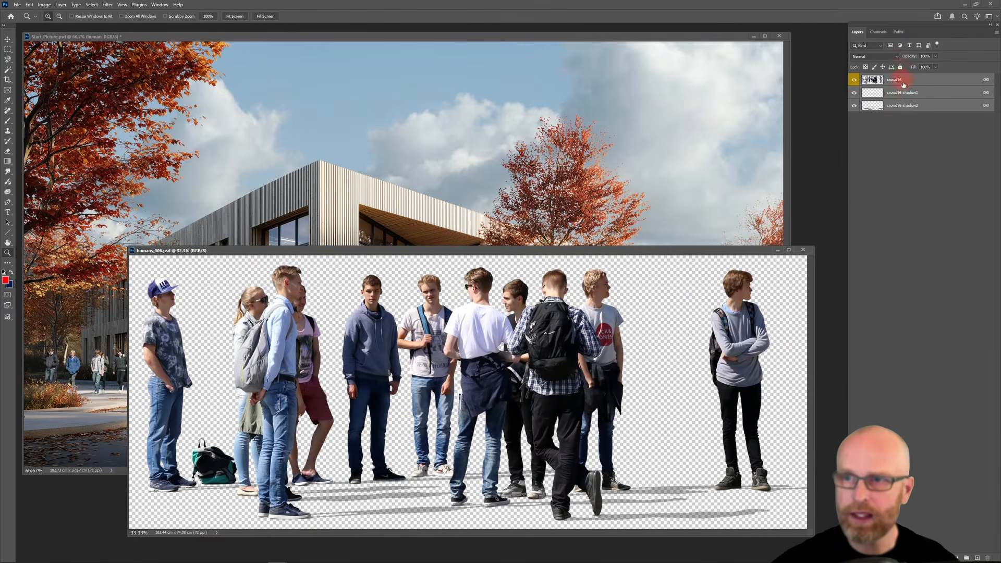
drag(910, 82, 471, 183)
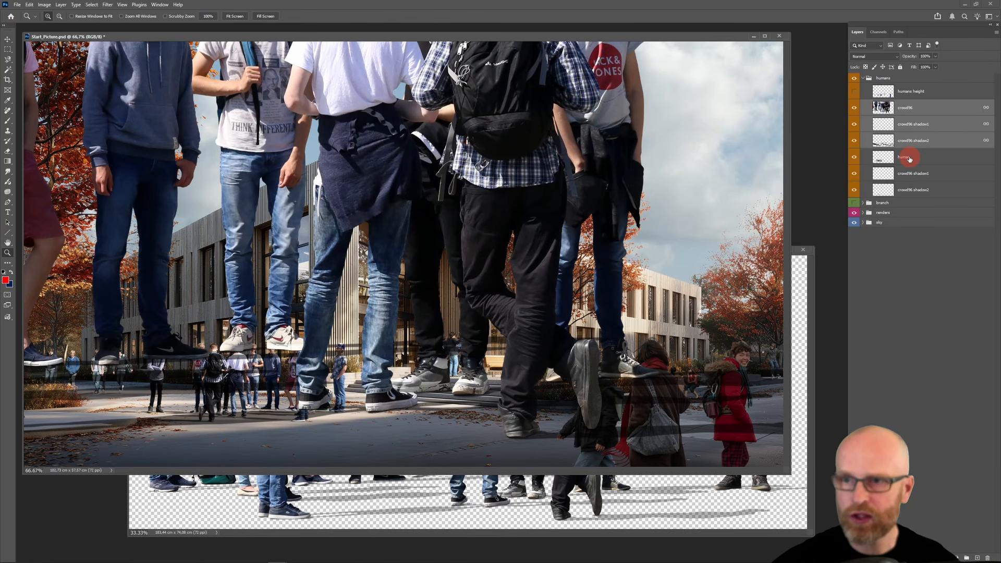
key(v)
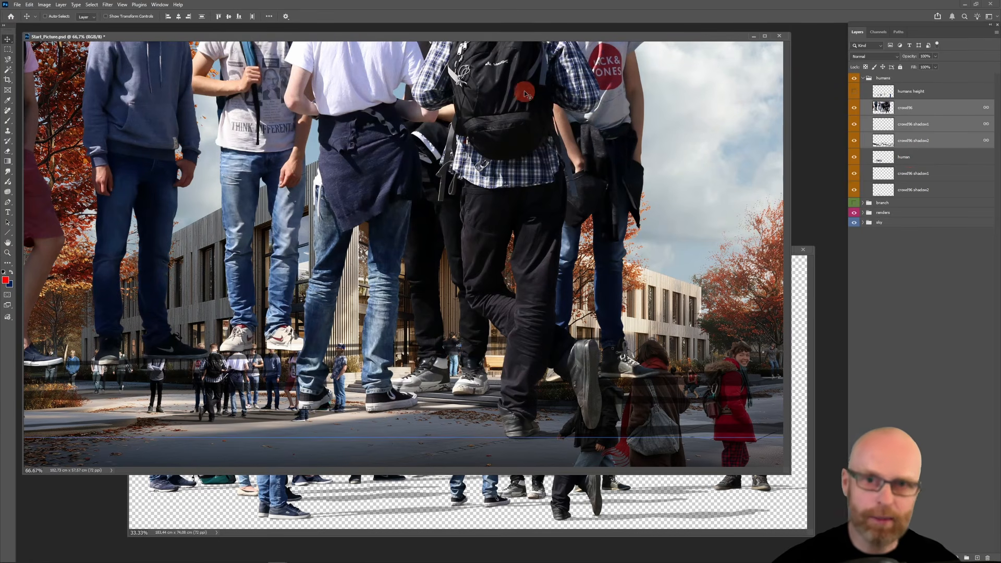
drag(525, 91, 516, 265)
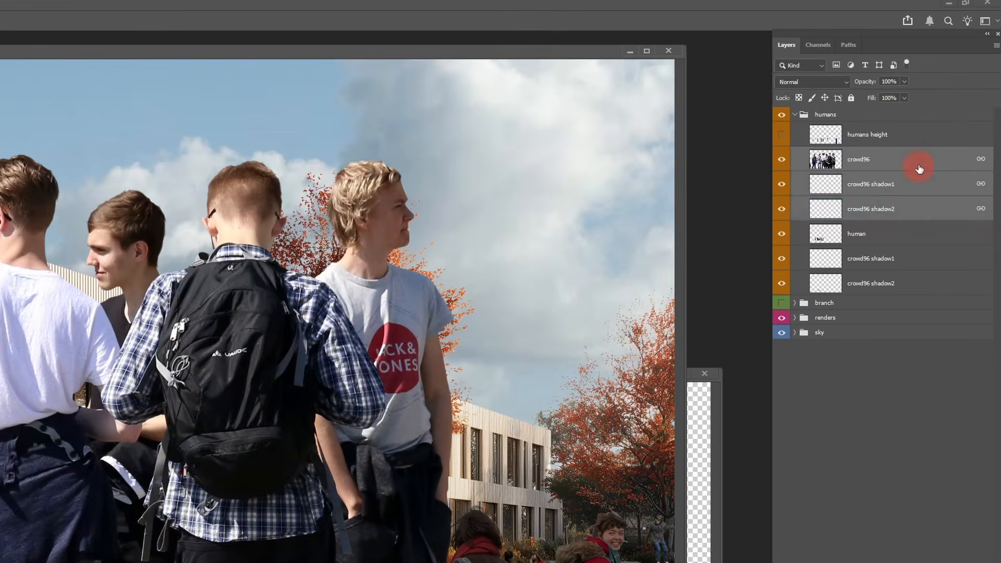
- Unlink the imported full-size crowd96 layer and its two shadow layers, keeping all three selected
right_click(942, 110)
click(901, 454)
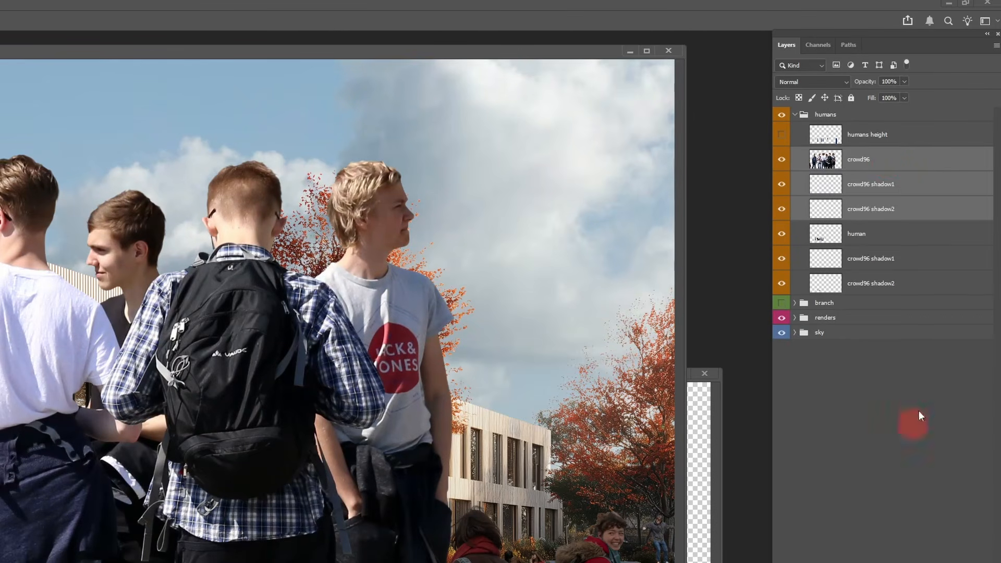
right_click(882, 160)
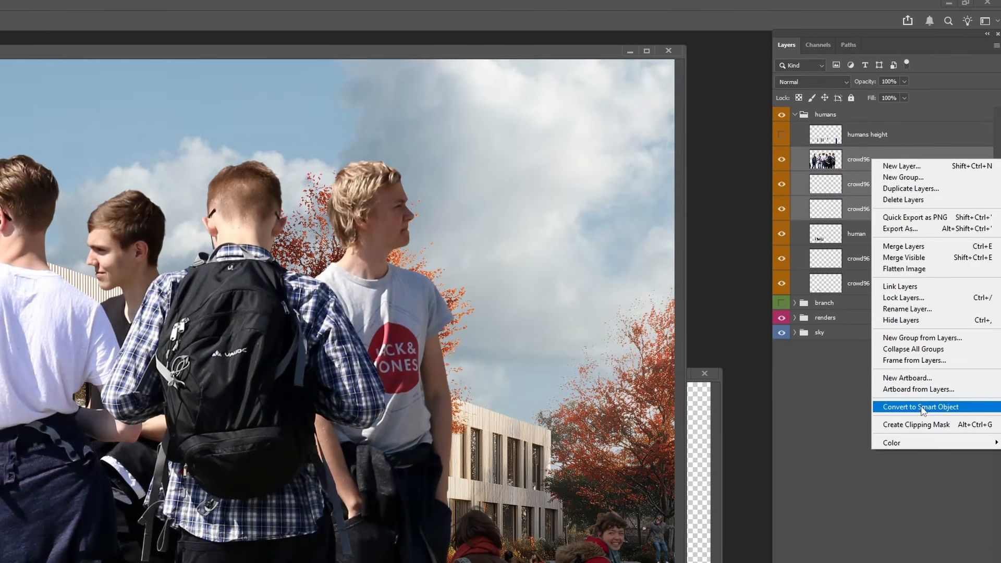
click(882, 157)
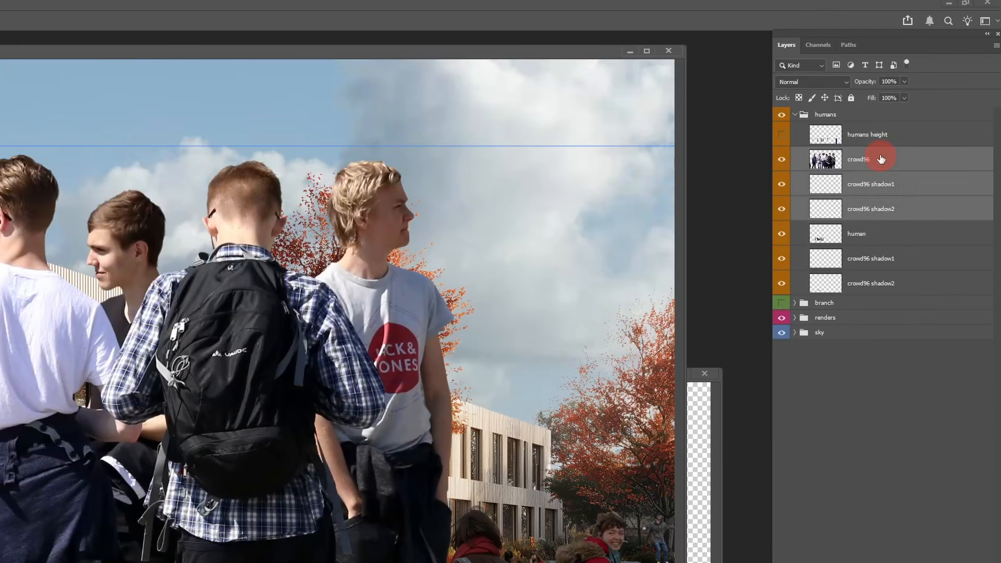
- Convert the imported crowd96, crowd96 shadow1 and crowd96 shadow2 layers into three individual smart objects
click(882, 158)
right_click(870, 160)
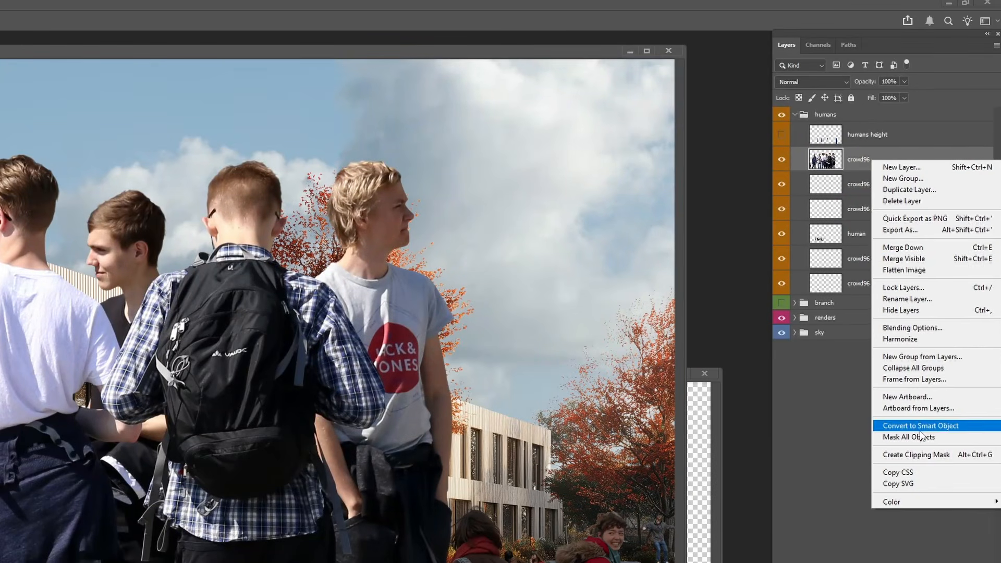
click(918, 426)
click(878, 188)
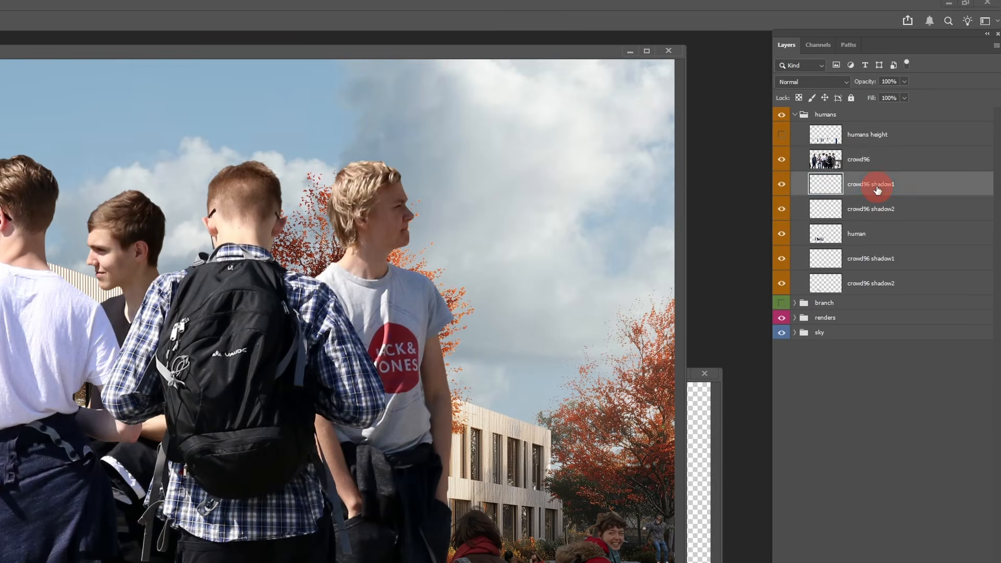
right_click(876, 189)
click(921, 442)
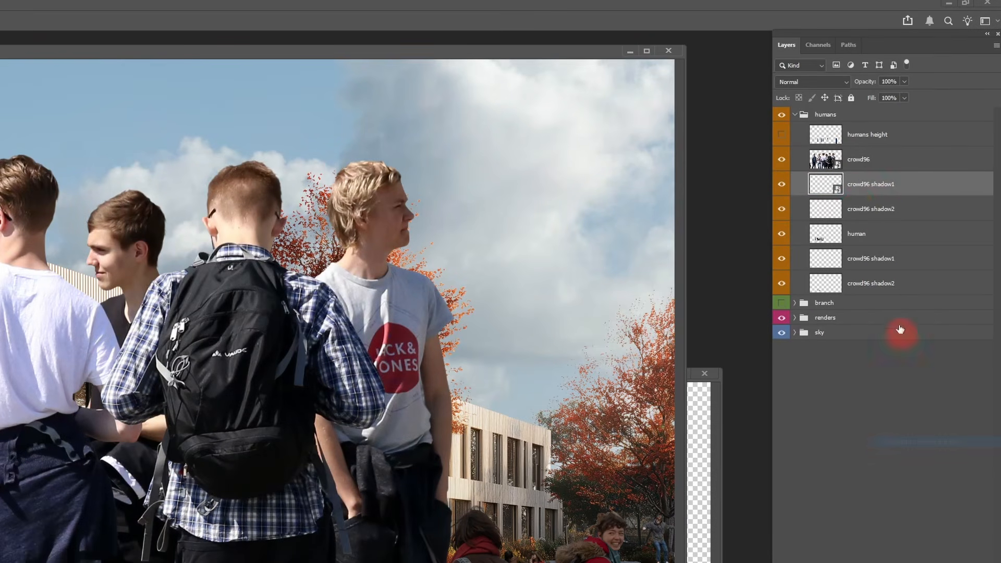
click(838, 186)
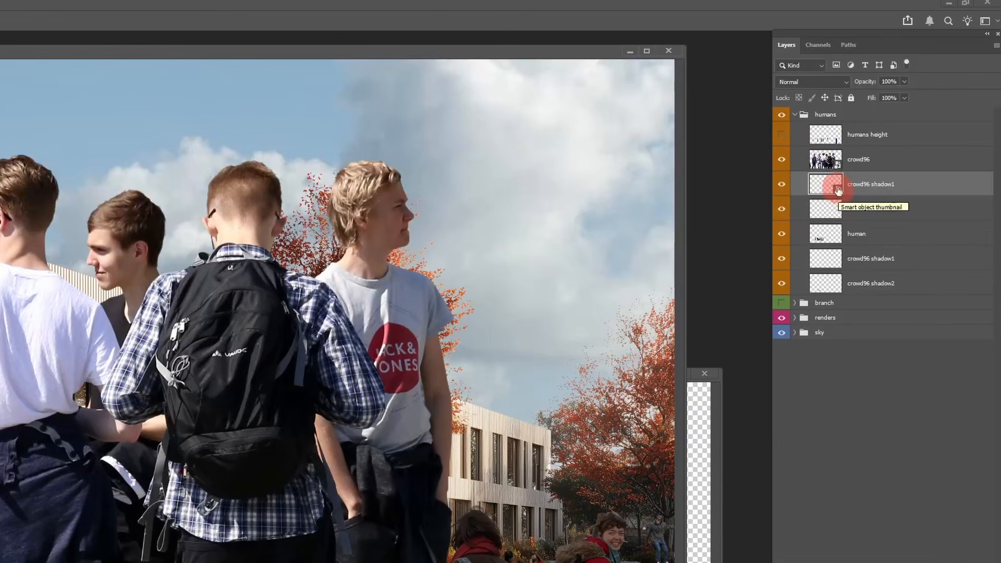
right_click(859, 209)
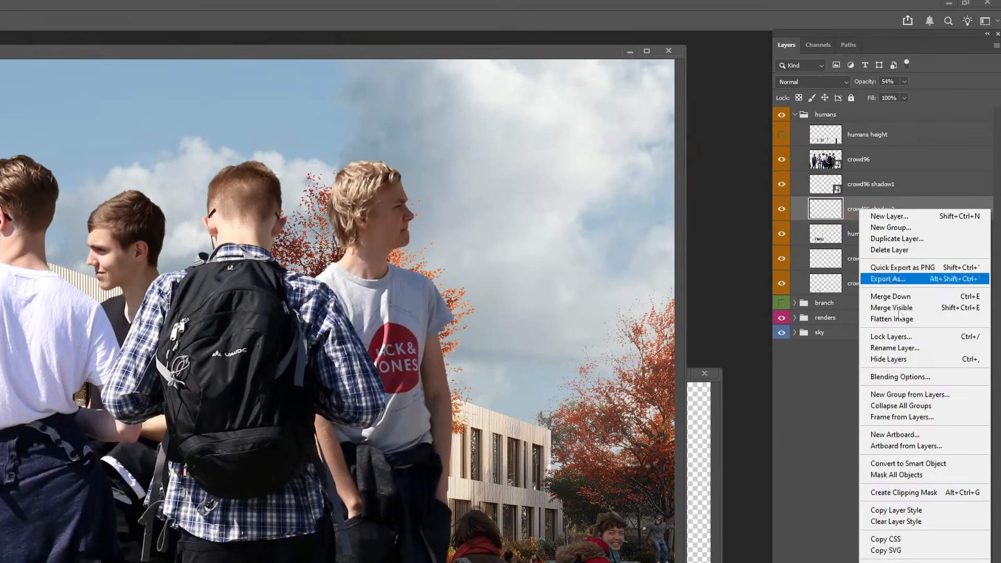
click(921, 437)
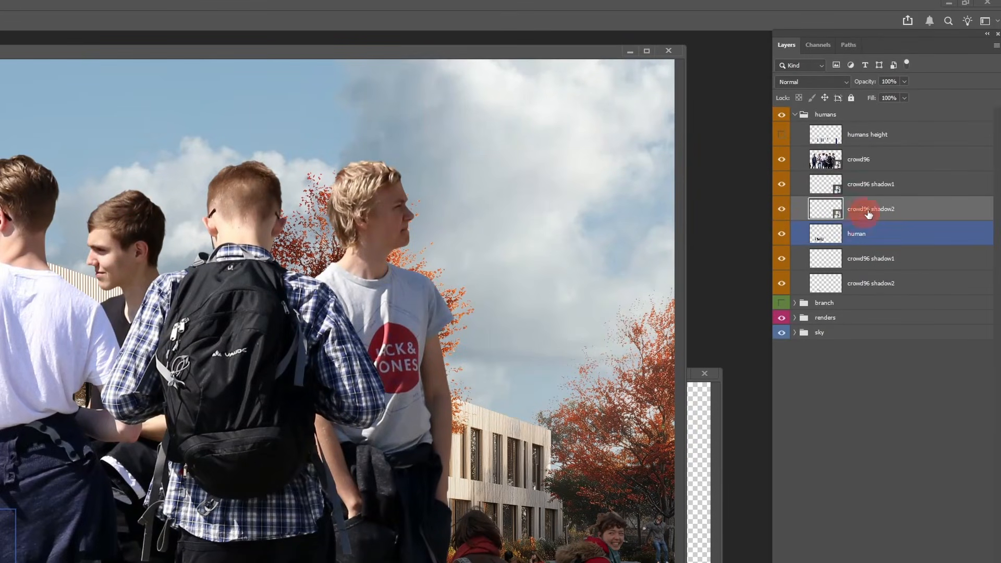
- Link the crowd96 smart object with its two shadow smart objects
shift+click(877, 163)
right_click(872, 157)
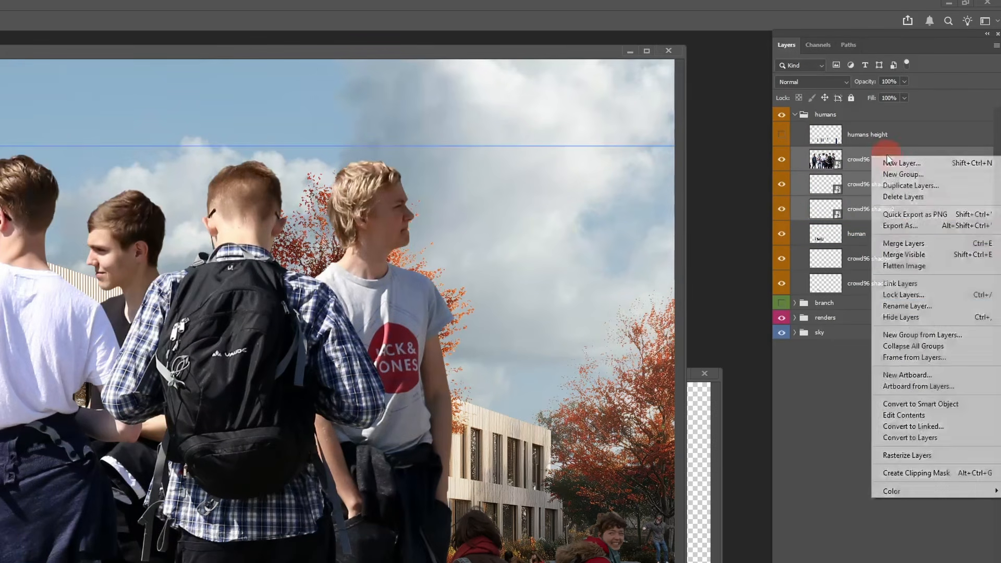
click(922, 288)
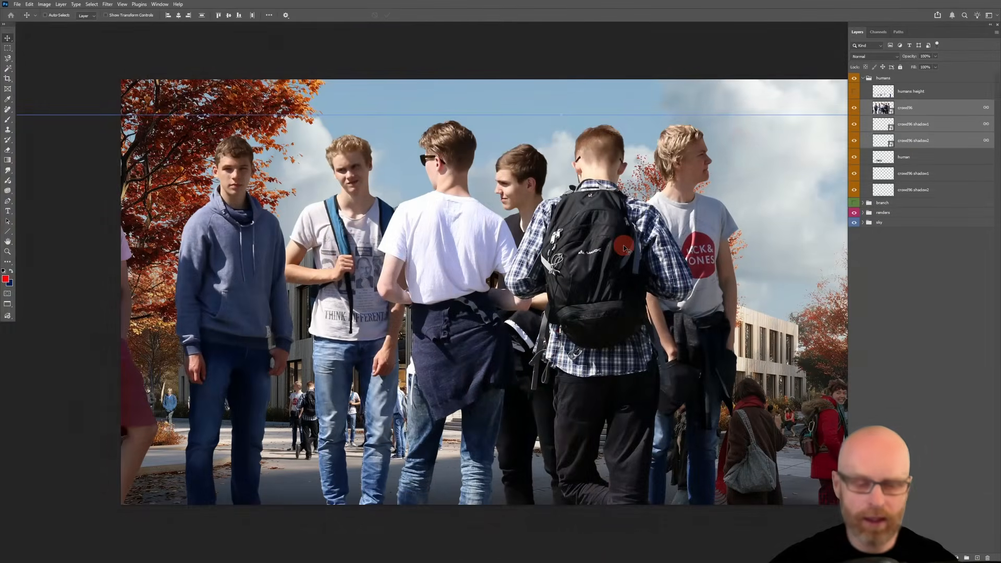
- Scale the linked crowd96 smart objects down to a small crowd and enlarge them again to fill the scene
key(ctrl+t)
drag(625, 249, 151, 365)
key(Return)
drag(146, 326, 928, 132)
key(ctrl+t)
drag(657, 421, 365, 537)
key(Return)
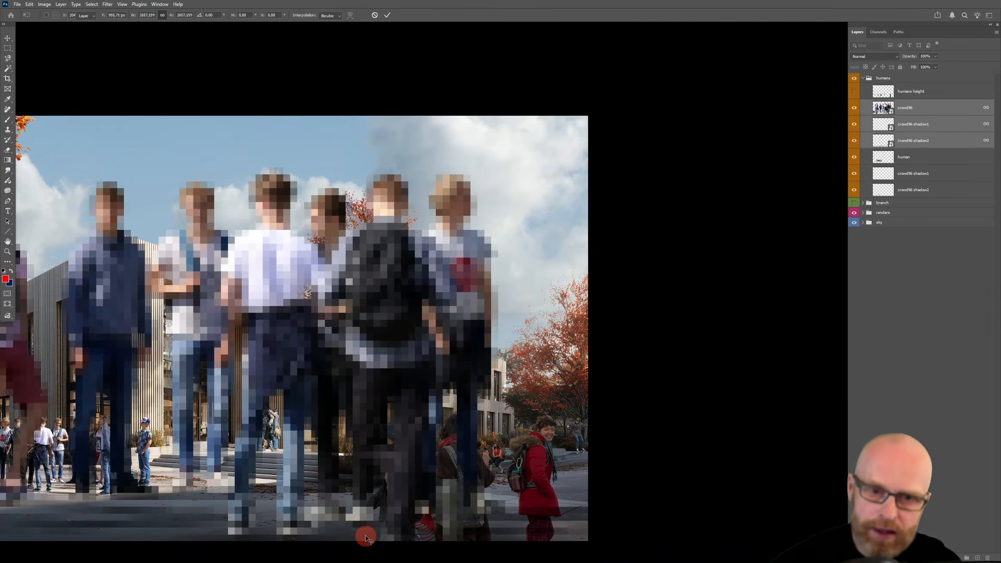
- Inspect the sharpness of the re-enlarged crowd up close and within the full scene
ctrl+click(442, 213)
drag(247, 247, 443, 216)
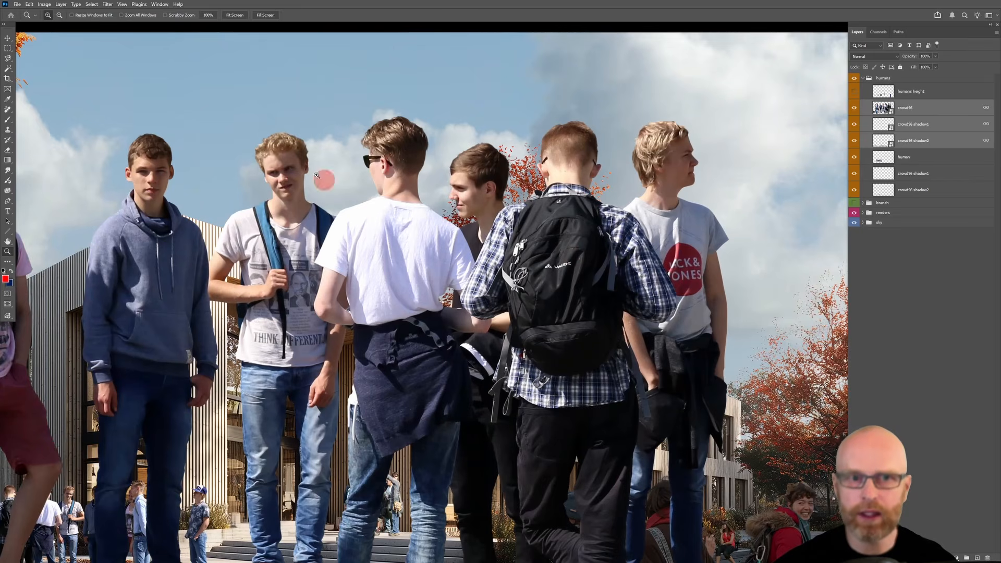
drag(358, 286, 481, 256)
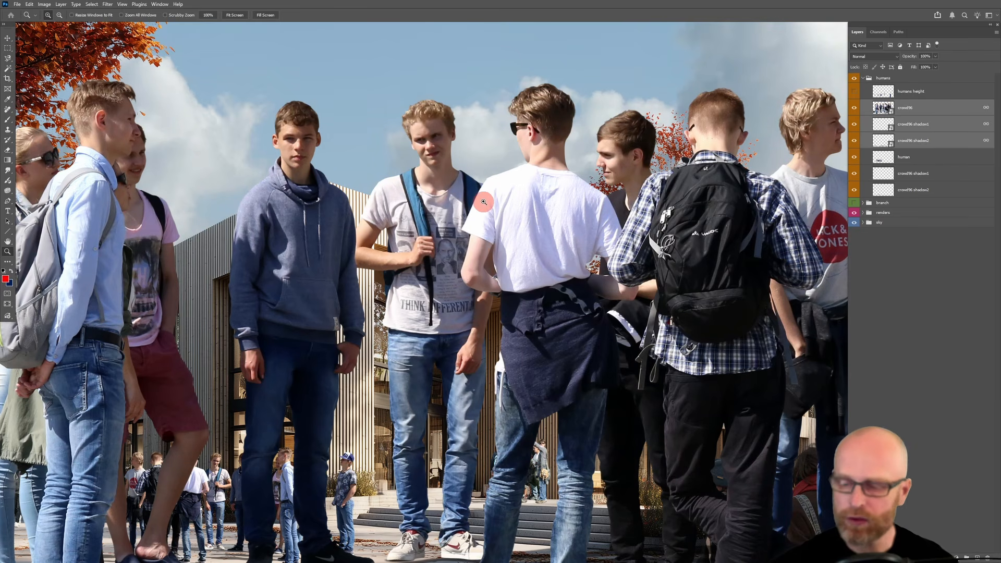
alt+click(512, 300)
alt+click(512, 300)
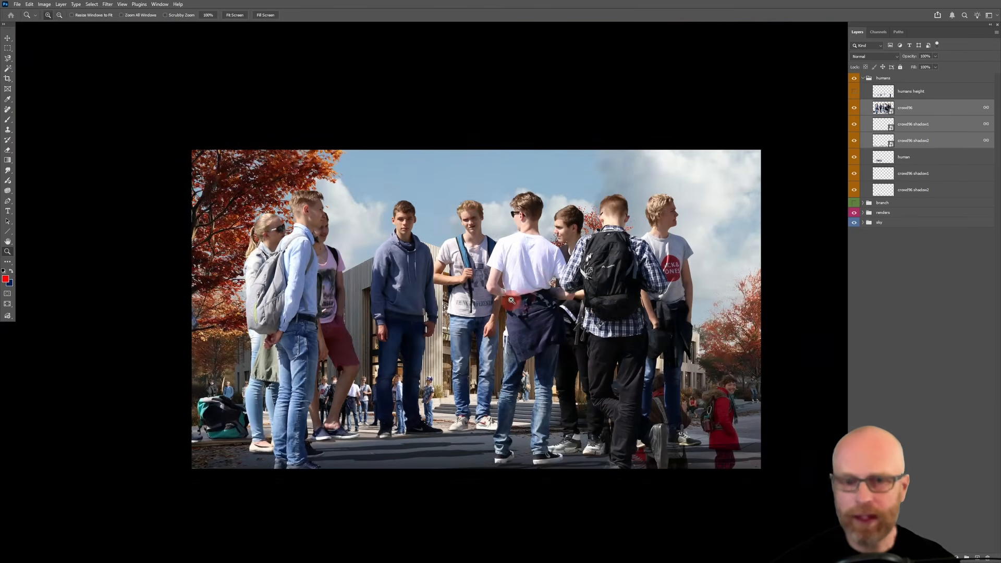
- Scale the linked crowd96 smart objects down to less than half size and move them up over the building and sky
key(v)
key(ctrl+t)
drag(592, 189, 592, 366)
drag(586, 406, 487, 255)
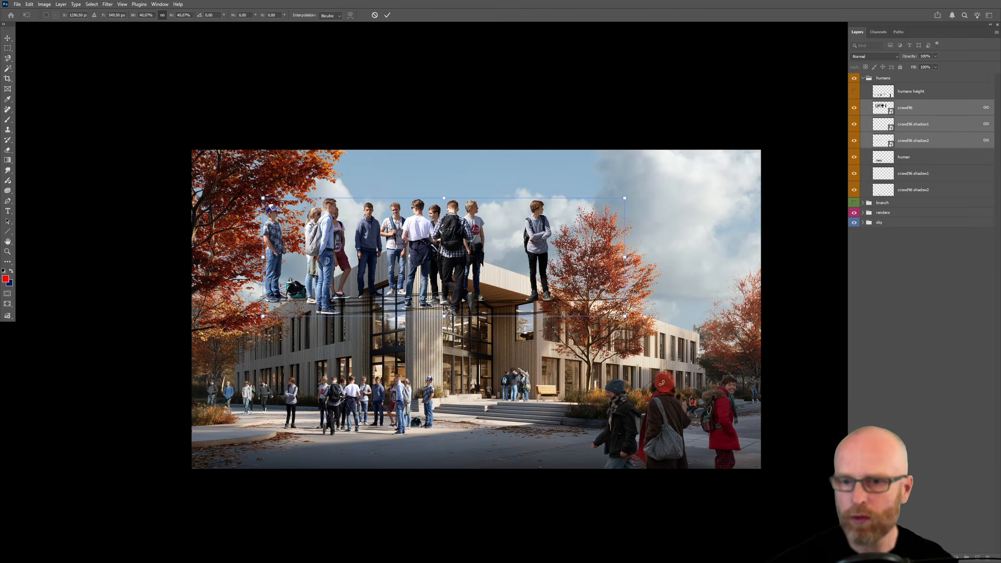
click(664, 420)
- Delete the crowd96 smart object together with its two shadow smart objects
click(907, 109)
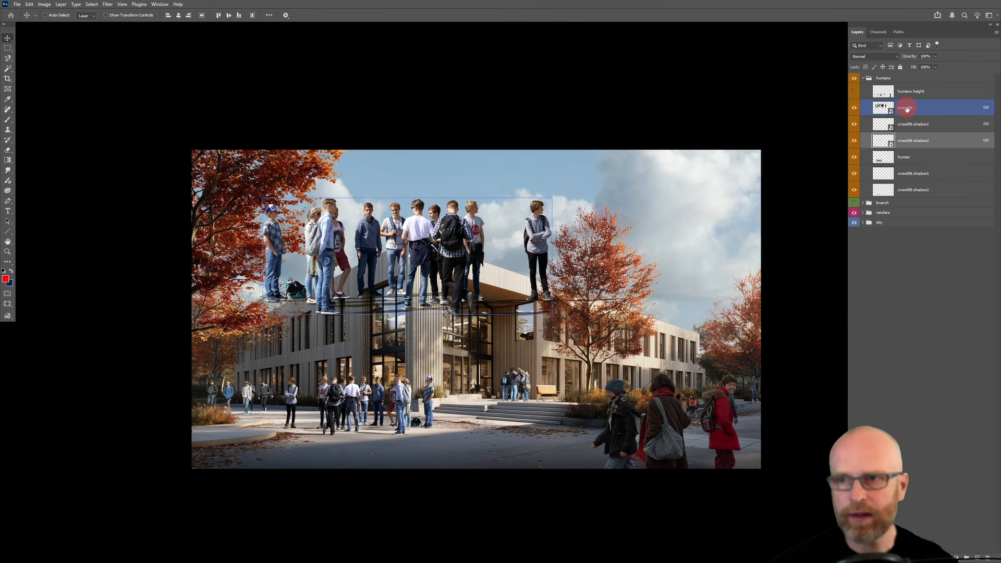
shift+click(907, 109)
drag(918, 131, 986, 554)
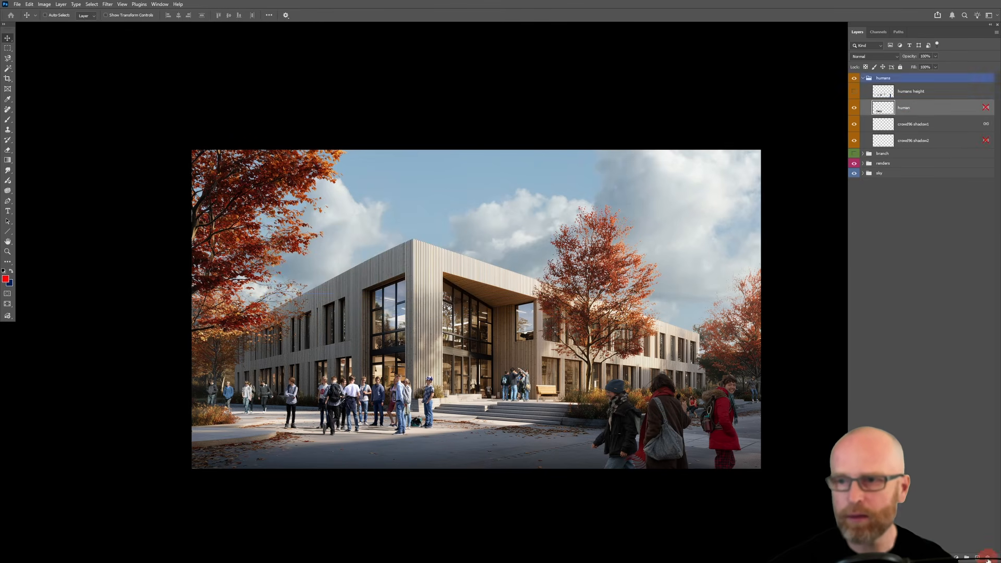